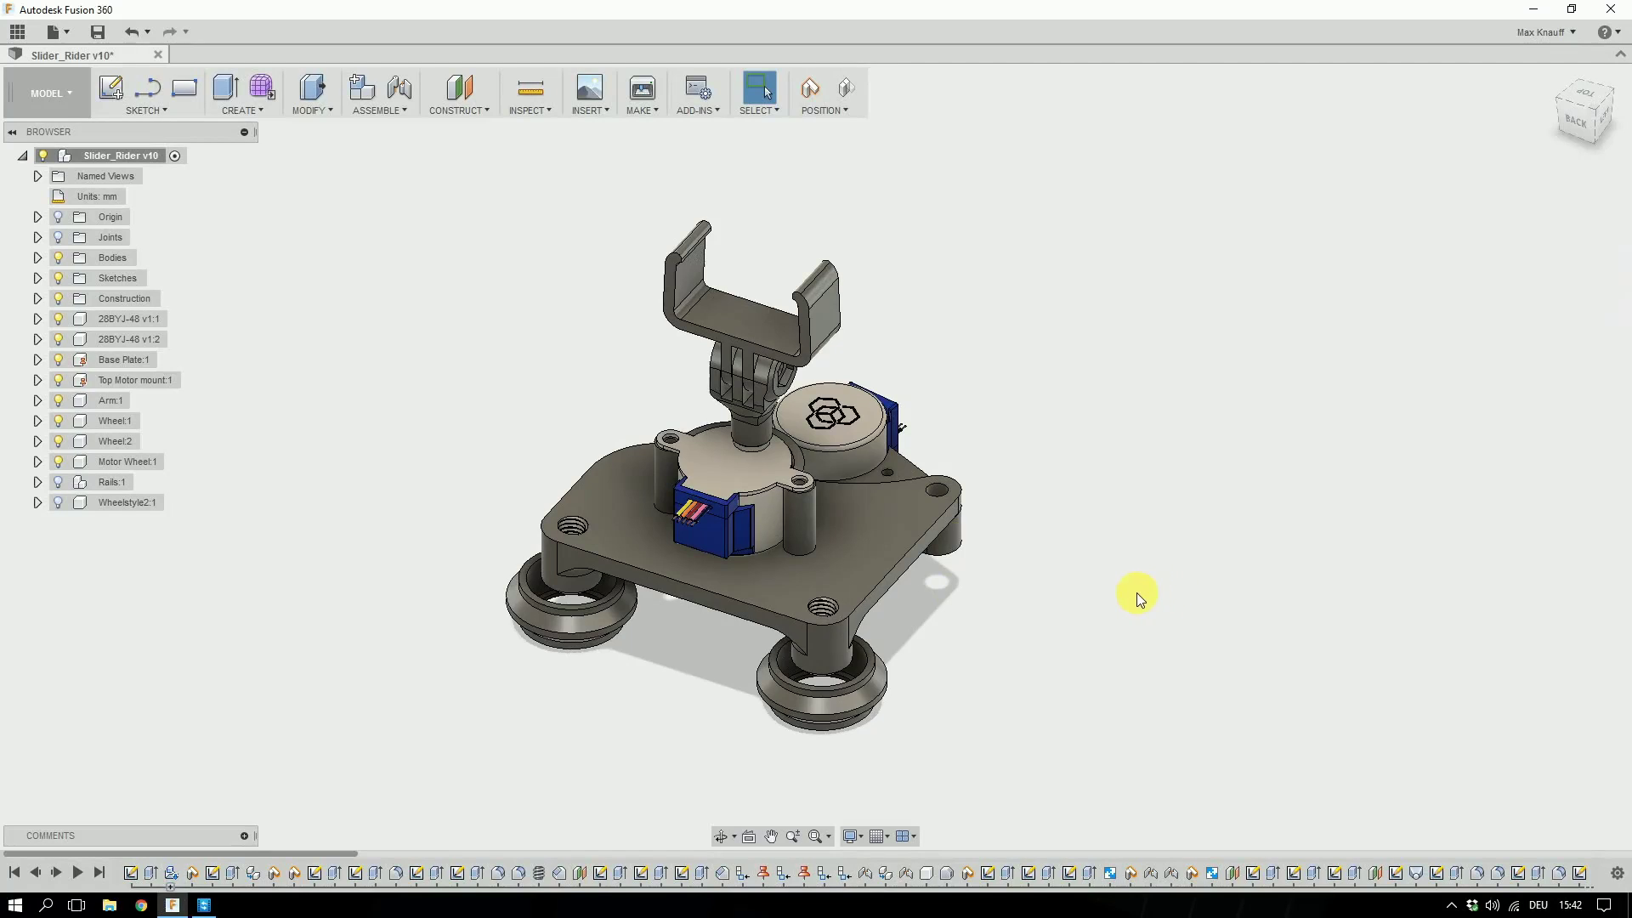
# - Measure the distance between the front-right and left base plate edges, then clear the selection
pyautogui.moveTo(1139, 594)
pyautogui.keyDown('shift'); pyautogui.mouseDown(button='middle')
pyautogui.moveTo(1173, 601)
pyautogui.moveTo(1129, 601)
pyautogui.mouseUp(button='middle'); pyautogui.keyUp('shift')
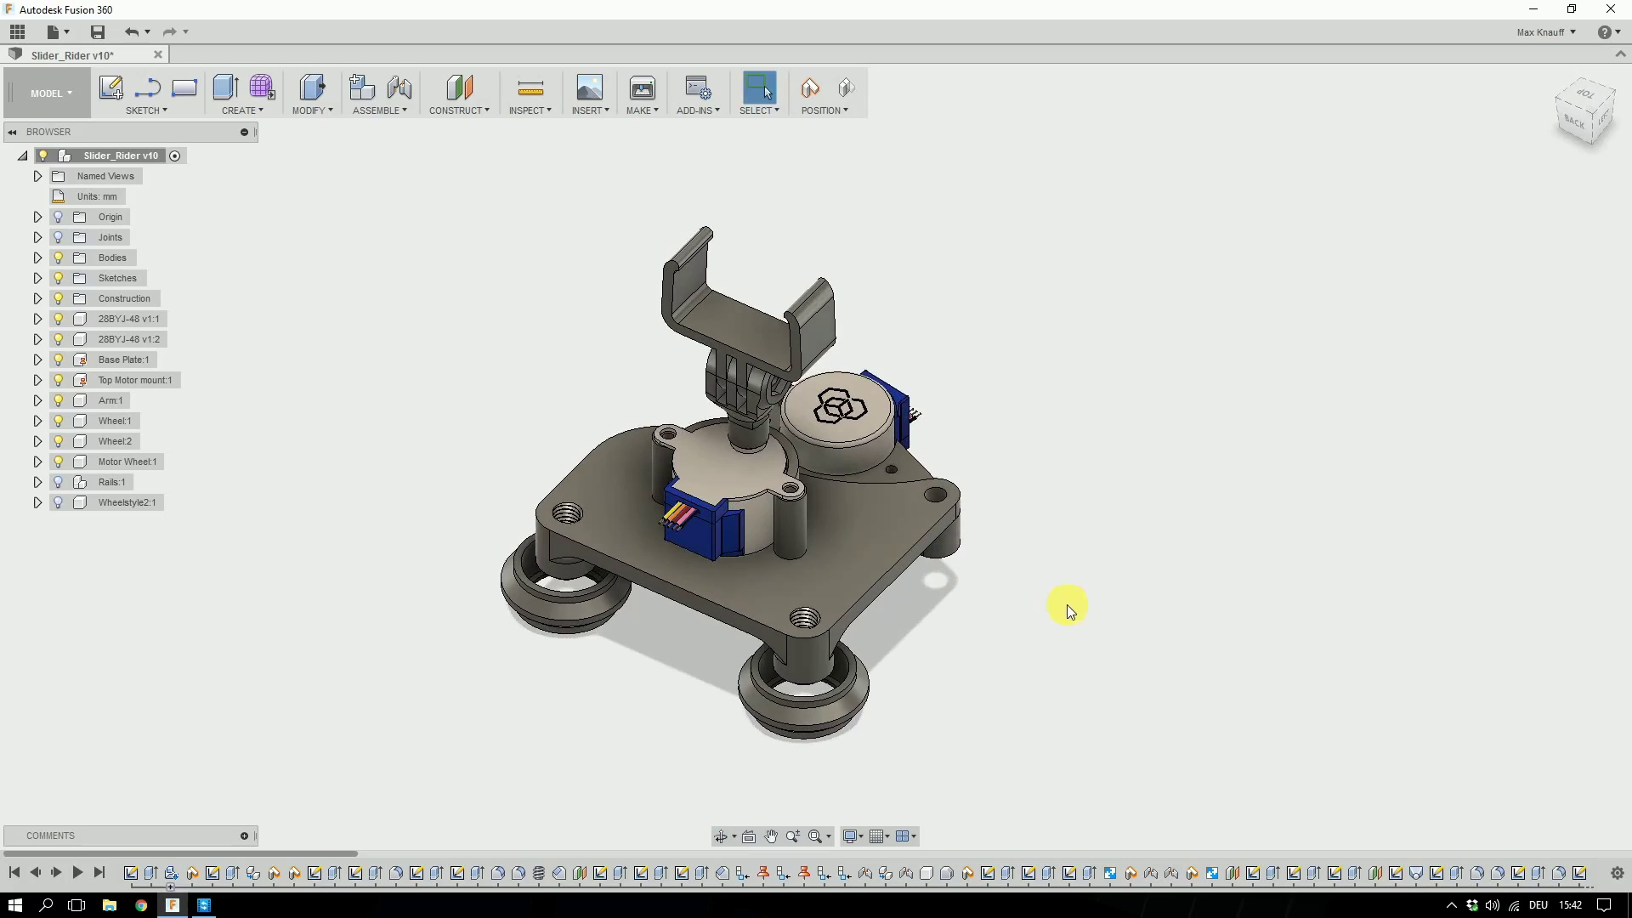
pyautogui.click(866, 586)
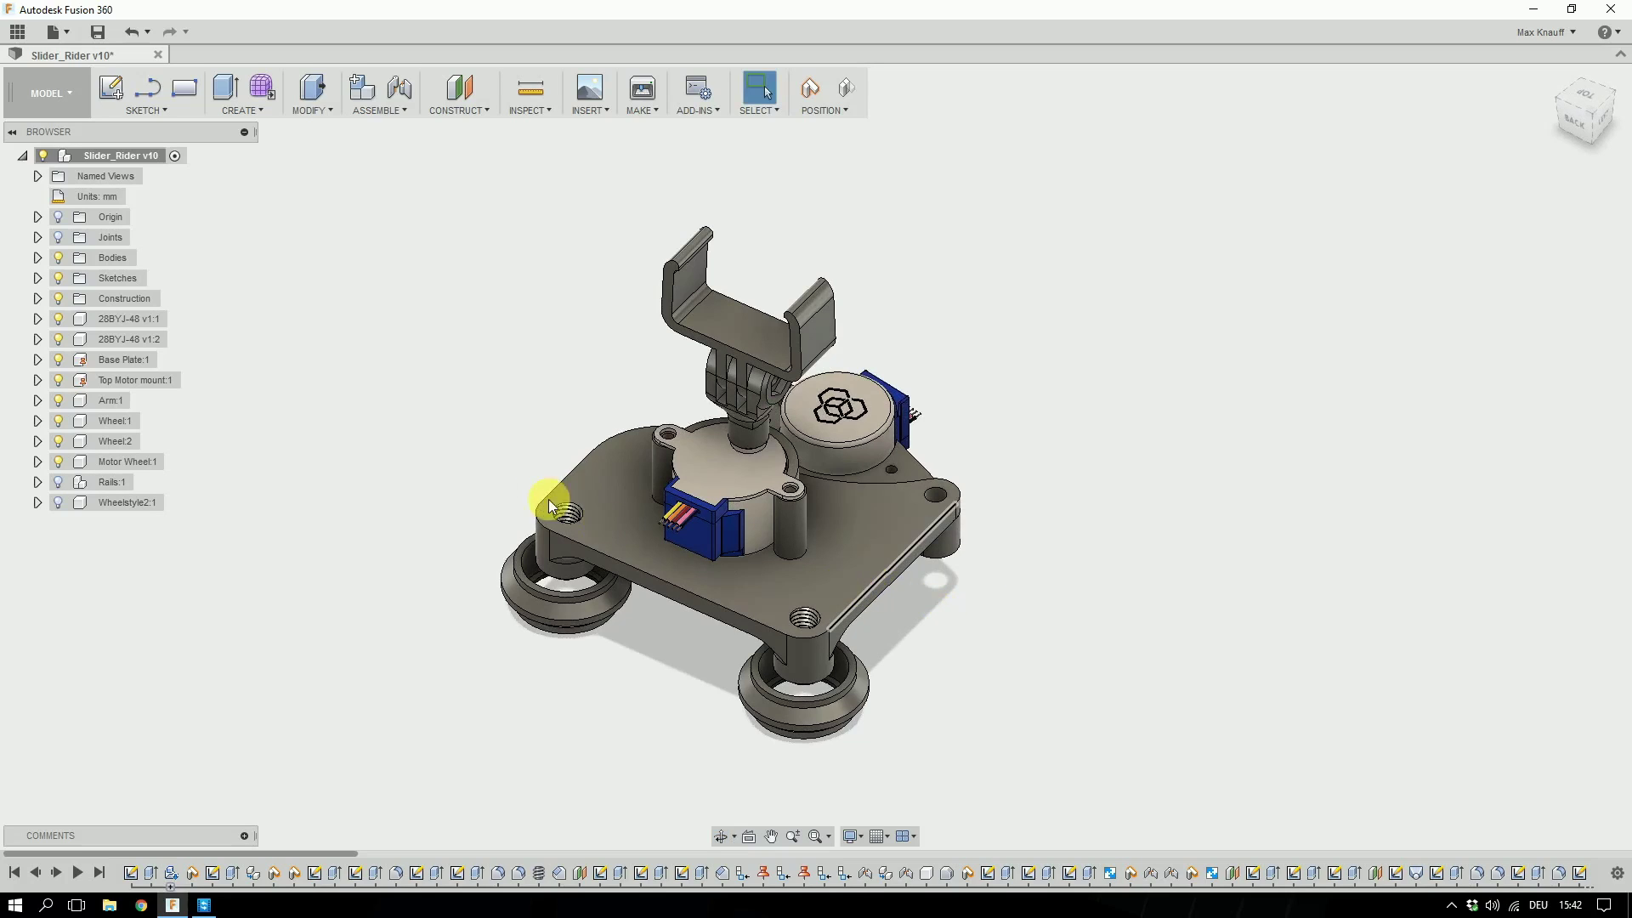
pyautogui.keyDown('ctrl'); pyautogui.click(568, 477); pyautogui.keyUp('ctrl')
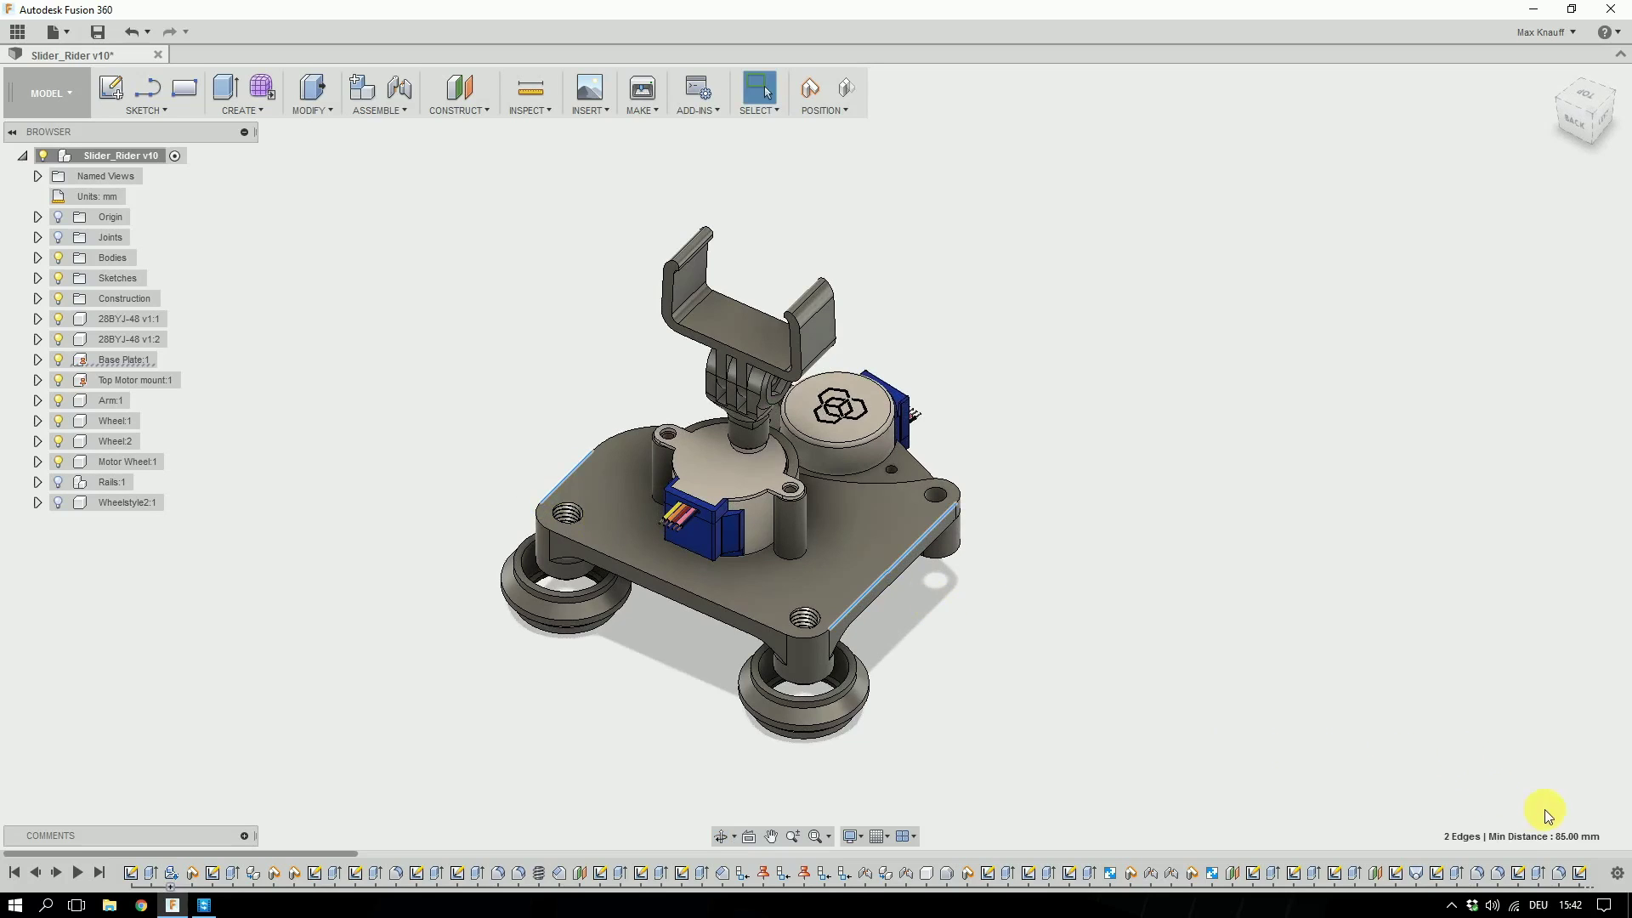
pyautogui.click(292, 439)
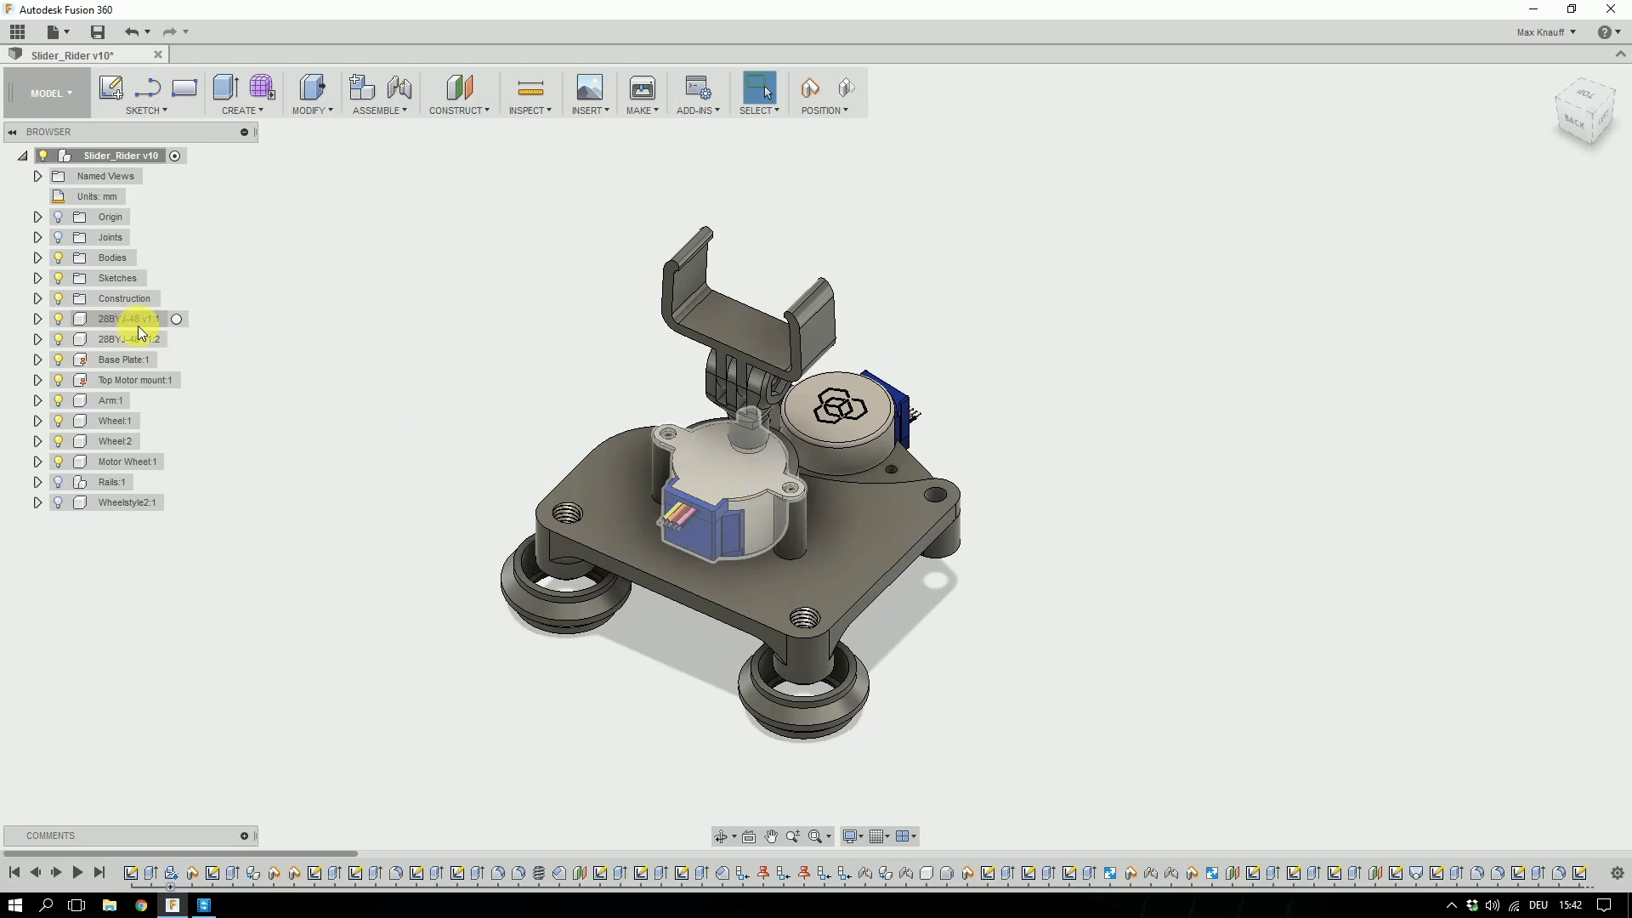
# - Show the 28BYJ-48 stepper motor fully again and view the assembly from the back and above
pyautogui.click(59, 319)
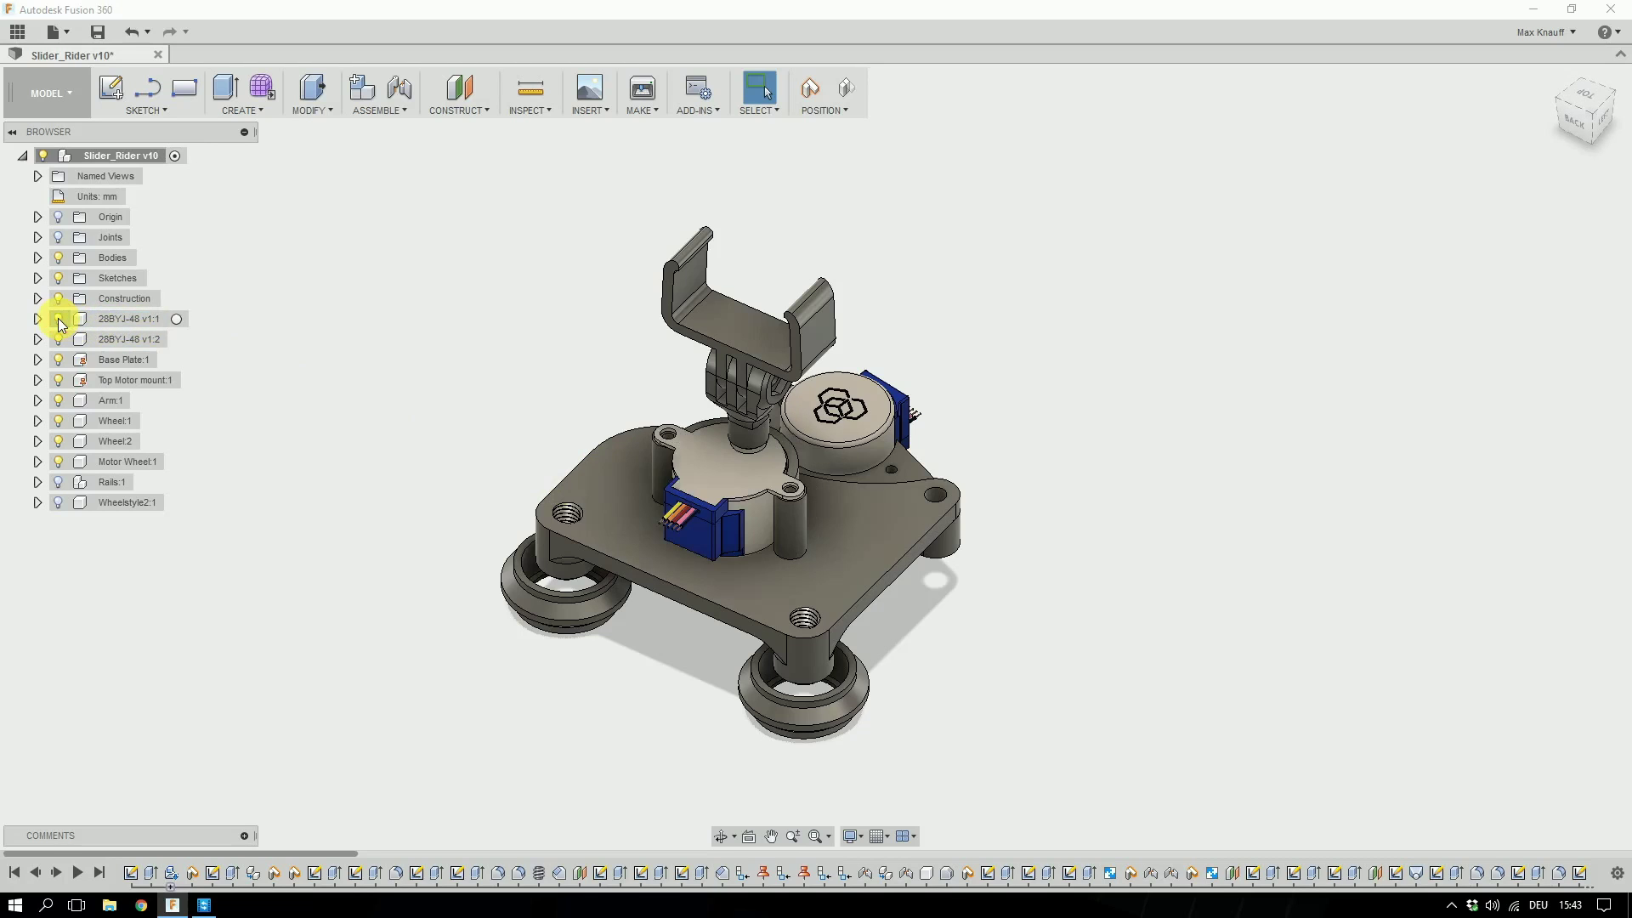
pyautogui.moveTo(367, 456)
pyautogui.keyDown('shift'); pyautogui.mouseDown(button='middle')
pyautogui.moveTo(393, 465)
pyautogui.moveTo(358, 453)
pyautogui.mouseUp(button='middle'); pyautogui.keyUp('shift')
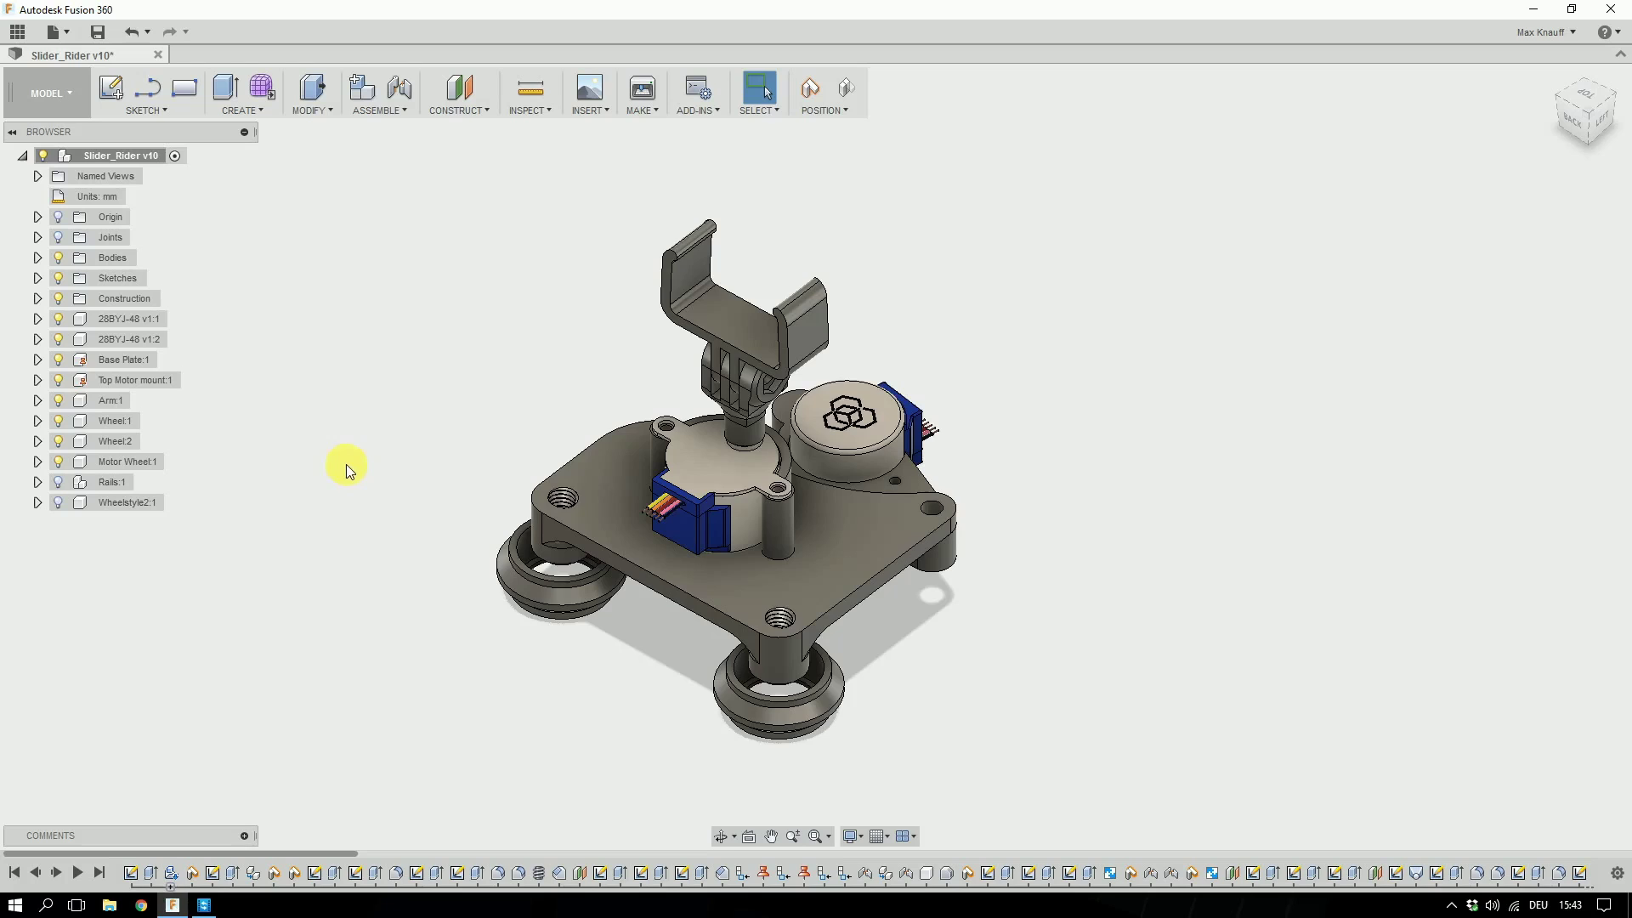
pyautogui.moveTo(359, 472)
pyautogui.keyDown('shift'); pyautogui.mouseDown(button='middle')
pyautogui.moveTo(319, 465)
pyautogui.moveTo(371, 471)
pyautogui.mouseUp(button='middle'); pyautogui.keyUp('shift')
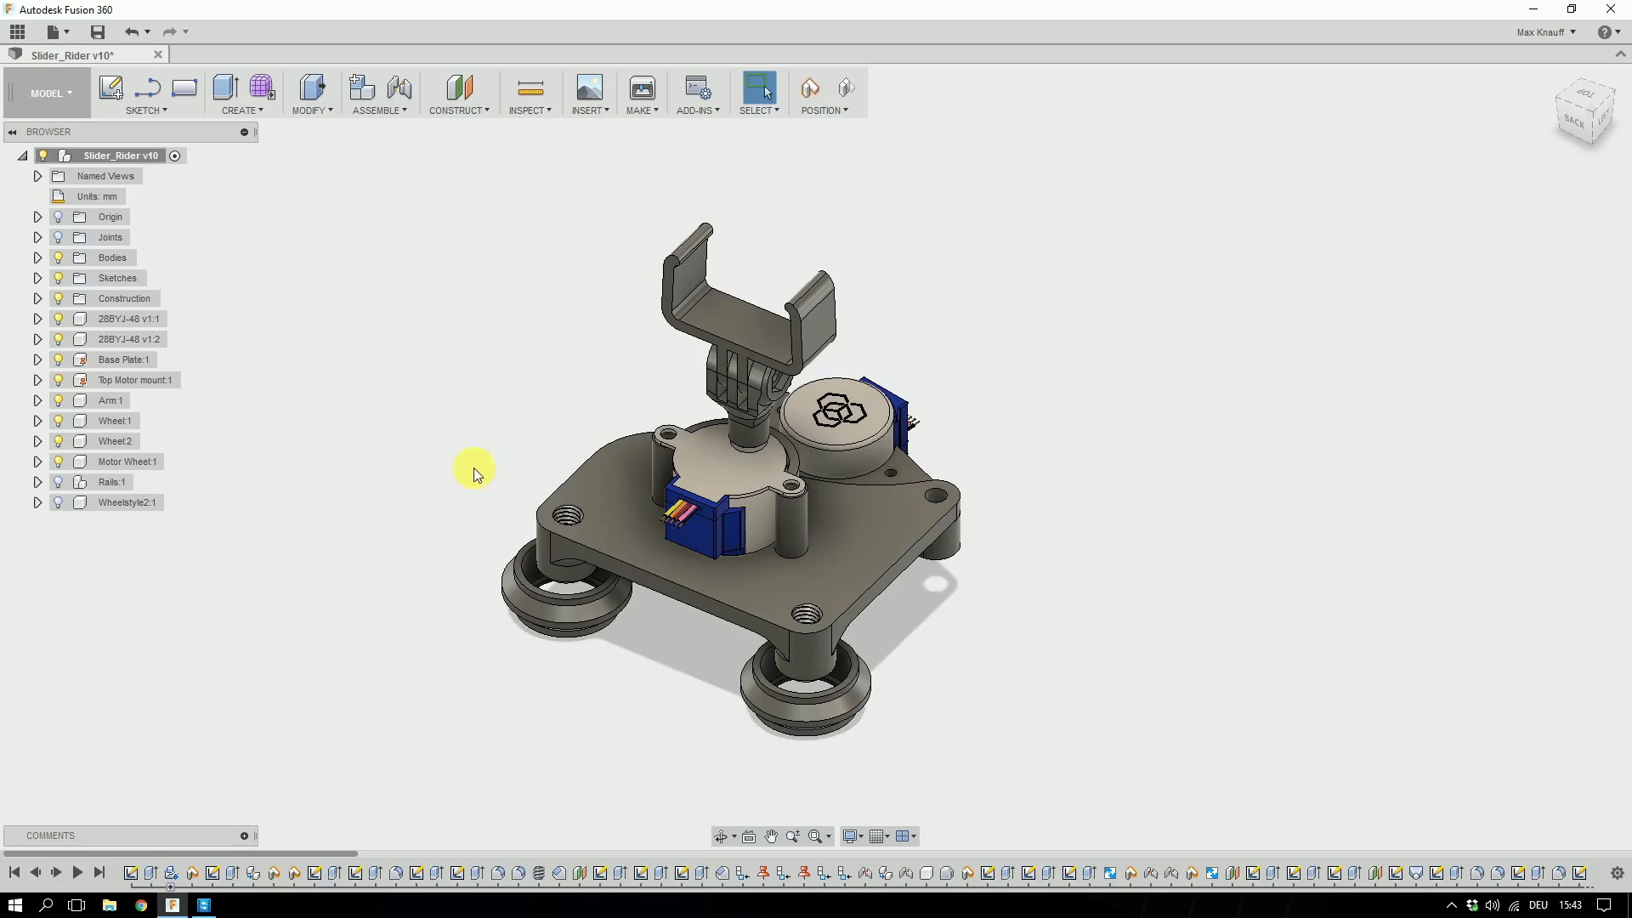
pyautogui.moveTo(369, 462)
pyautogui.keyDown('shift'); pyautogui.mouseDown(button='middle')
pyautogui.moveTo(371, 418)
pyautogui.moveTo(360, 456)
pyautogui.mouseUp(button='middle'); pyautogui.keyUp('shift')
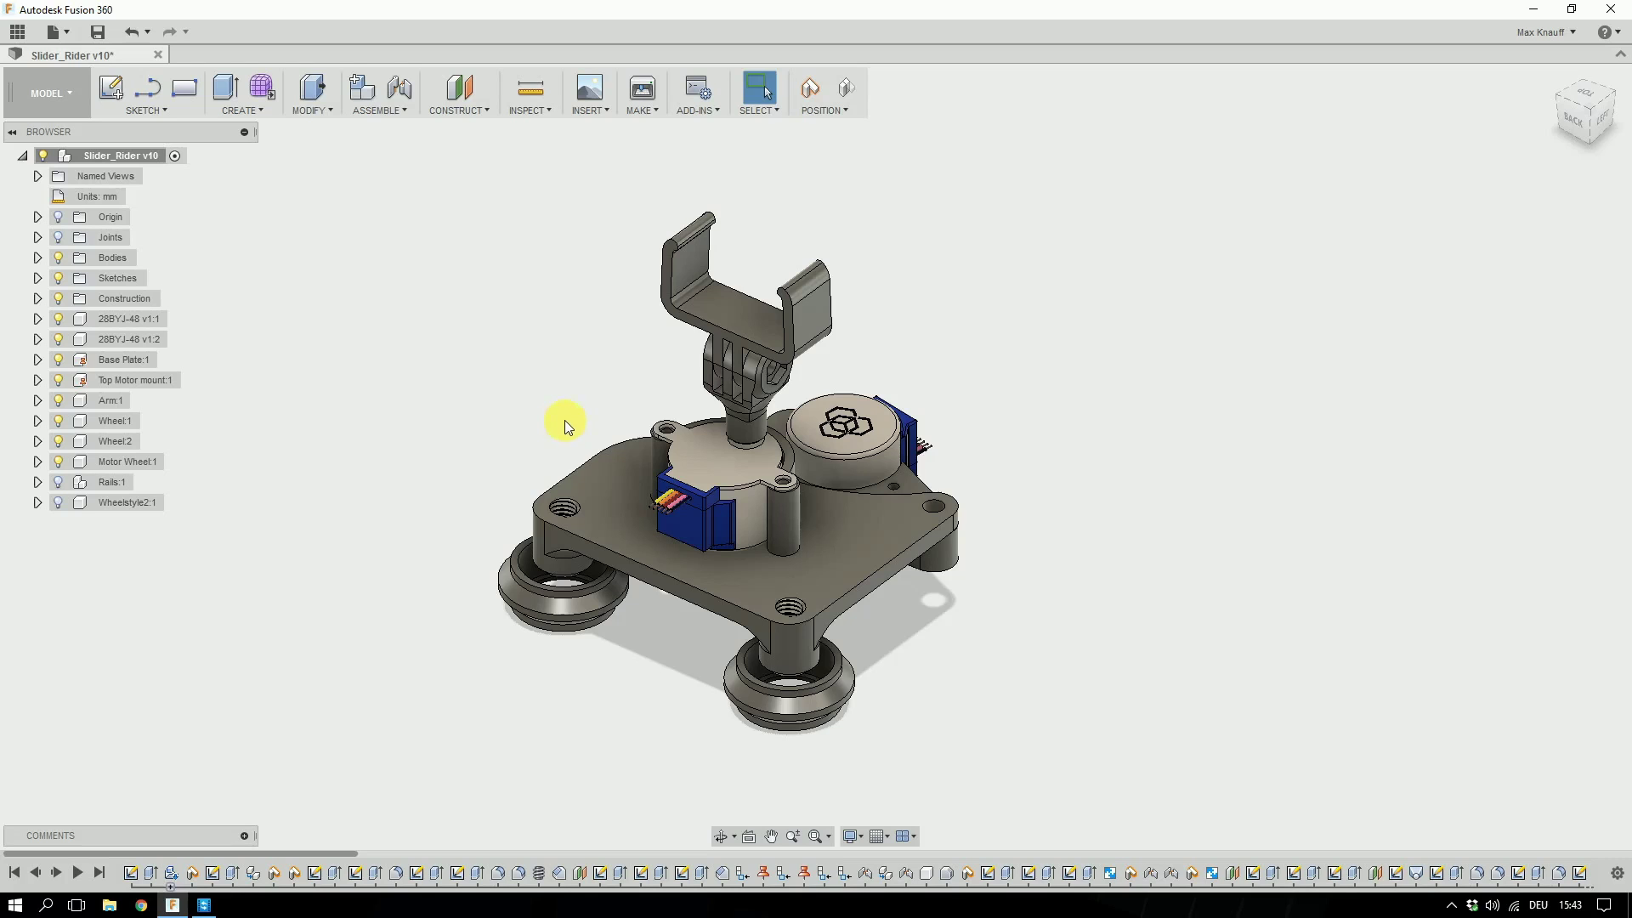
pyautogui.keyDown('shift'); pyautogui.moveTo(498, 417); pyautogui.dragTo(397, 408, button='middle'); pyautogui.keyUp('shift')
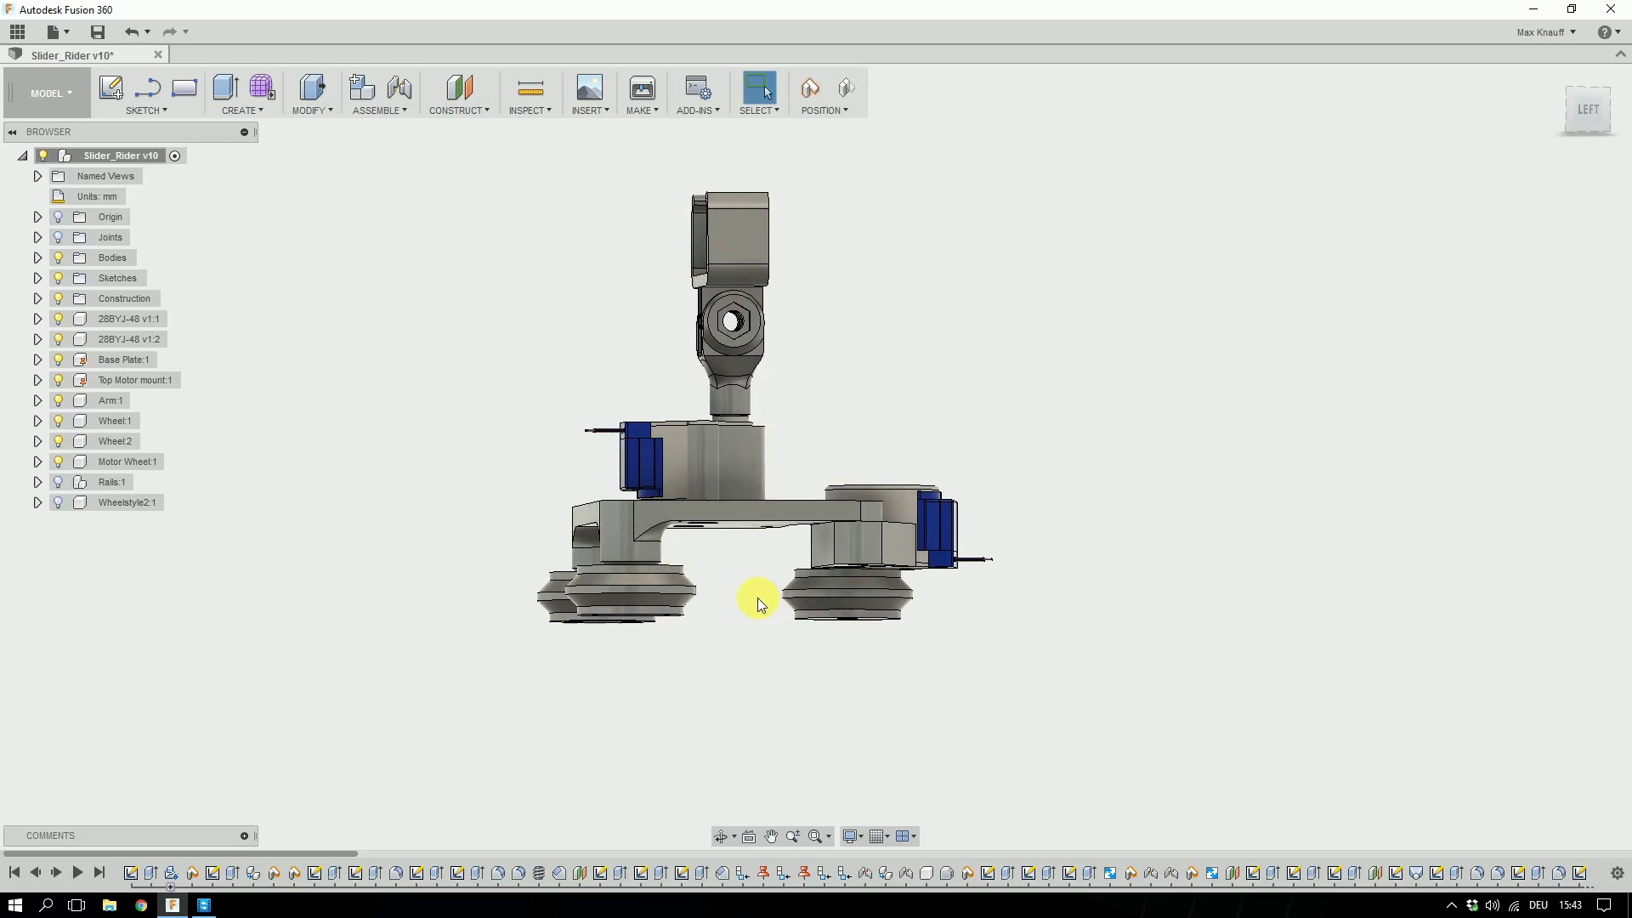
pyautogui.keyDown('shift'); pyautogui.moveTo(757, 589); pyautogui.dragTo(717, 609, button='middle'); pyautogui.keyUp('shift')
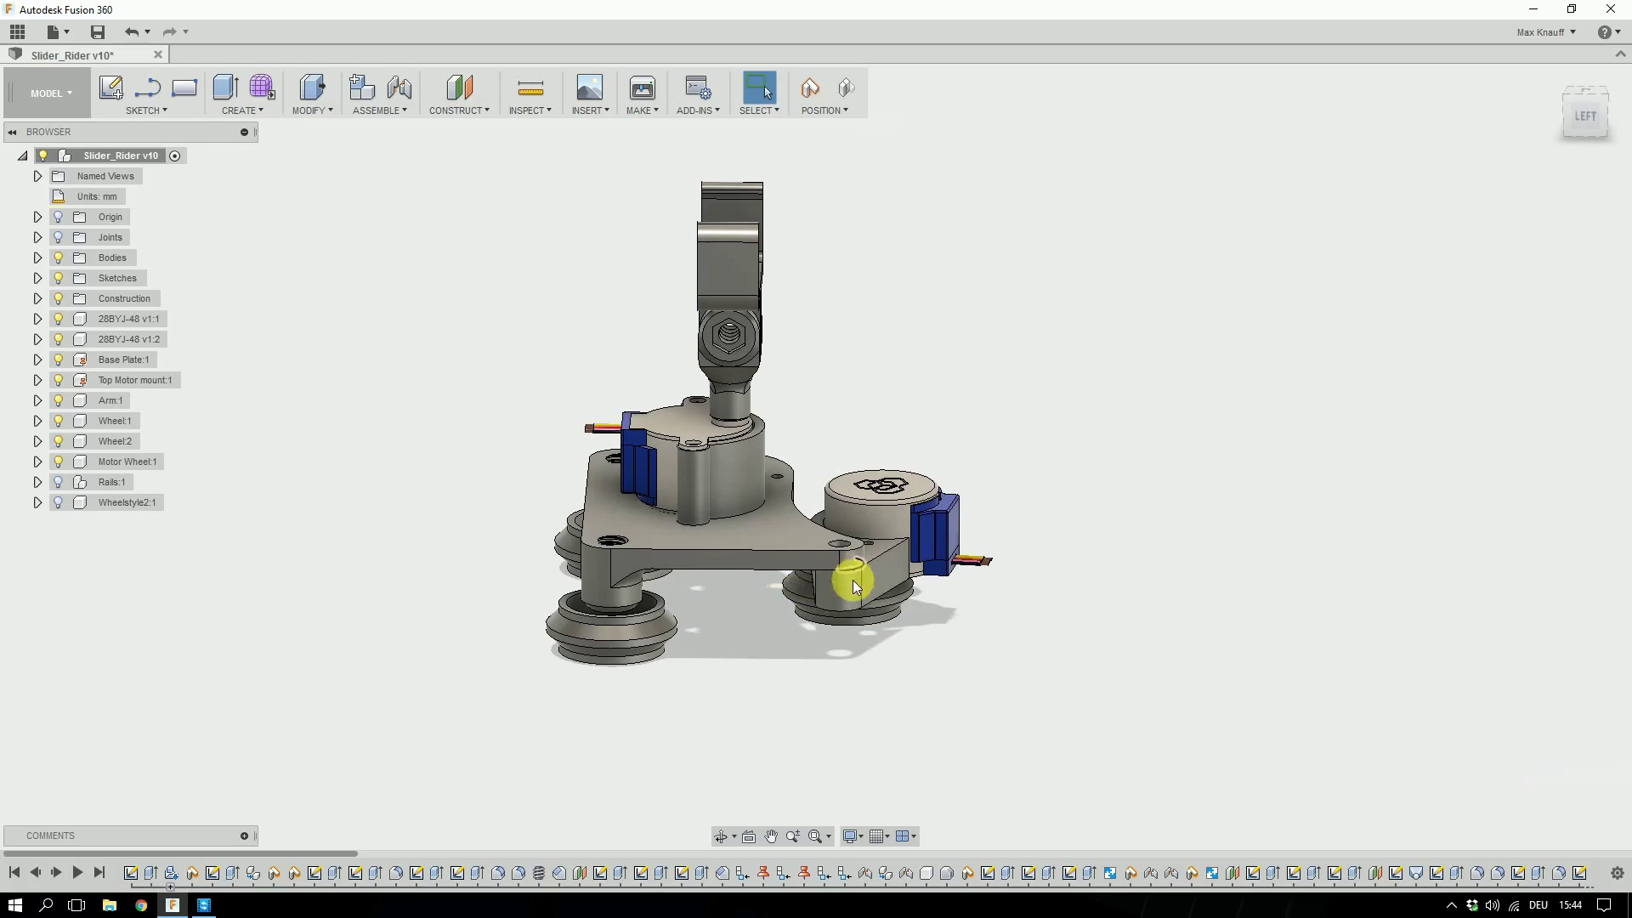
pyautogui.keyDown('shift'); pyautogui.moveTo(1061, 612); pyautogui.dragTo(1145, 641, button='middle'); pyautogui.keyUp('shift')
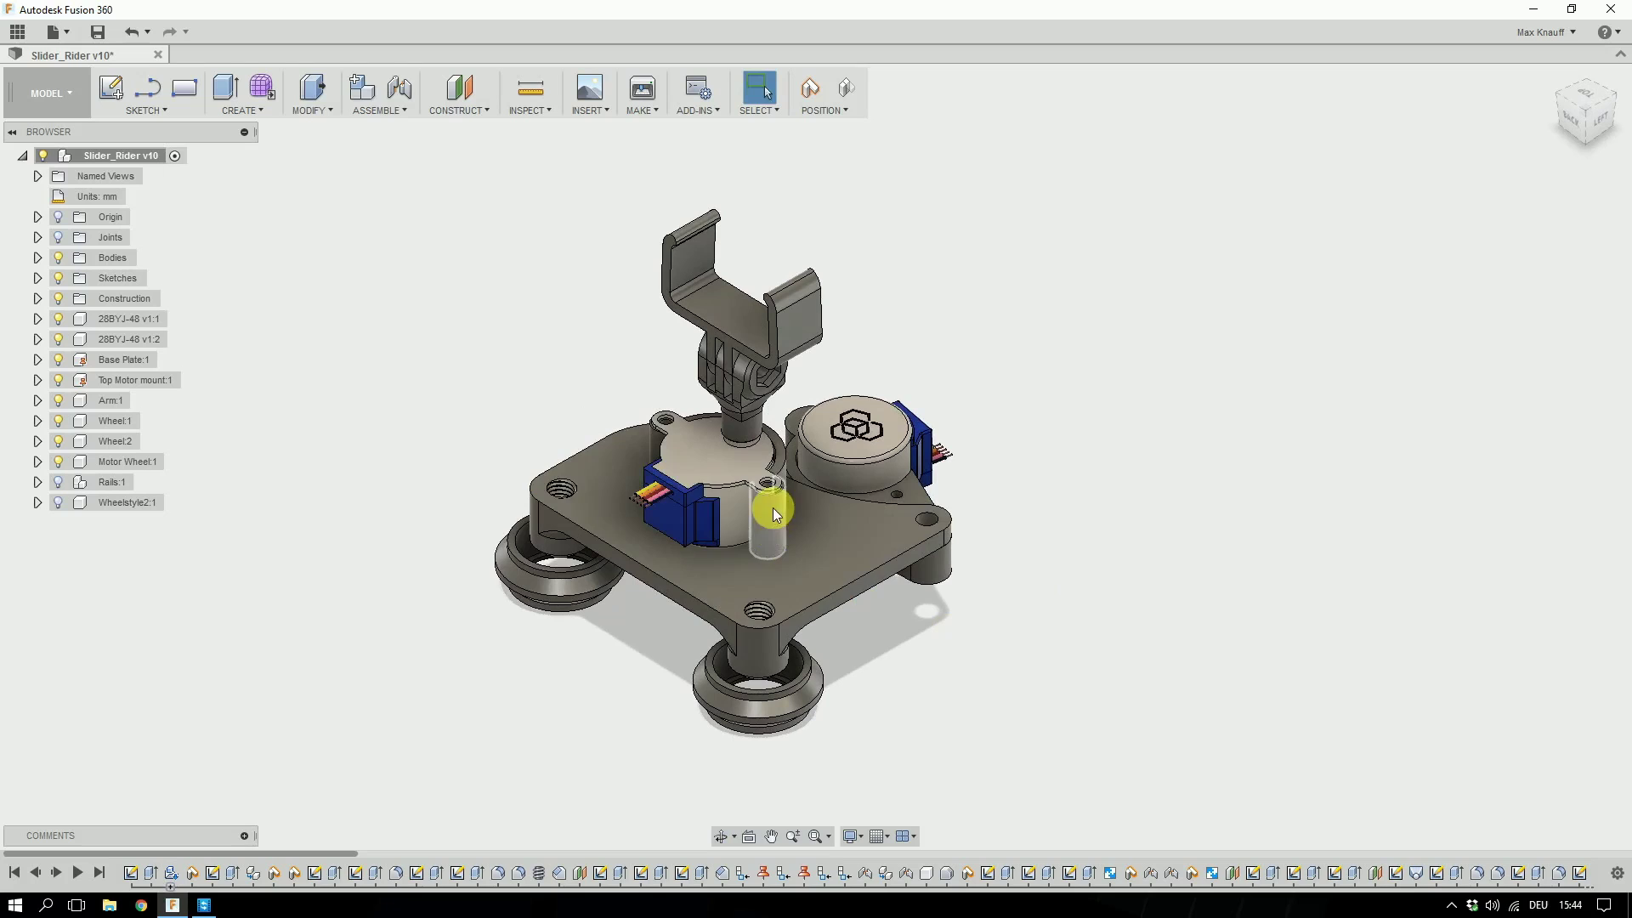
# - Hide and reshow the Top Motor mount, then inspect the model from above and below
pyautogui.click(60, 382)
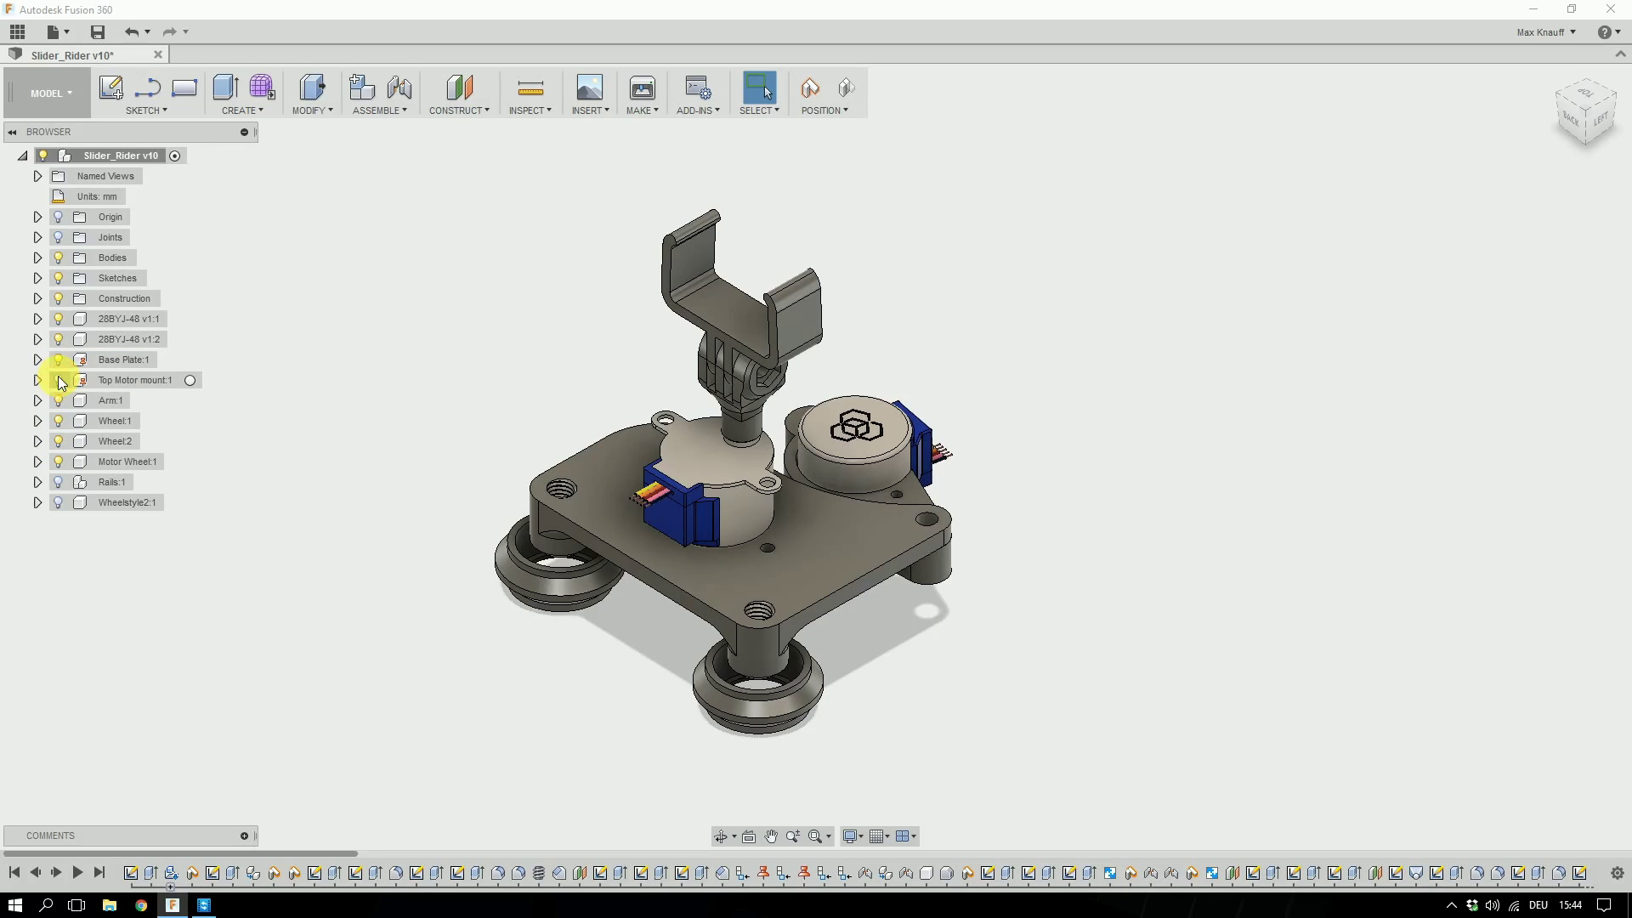
pyautogui.click(60, 382)
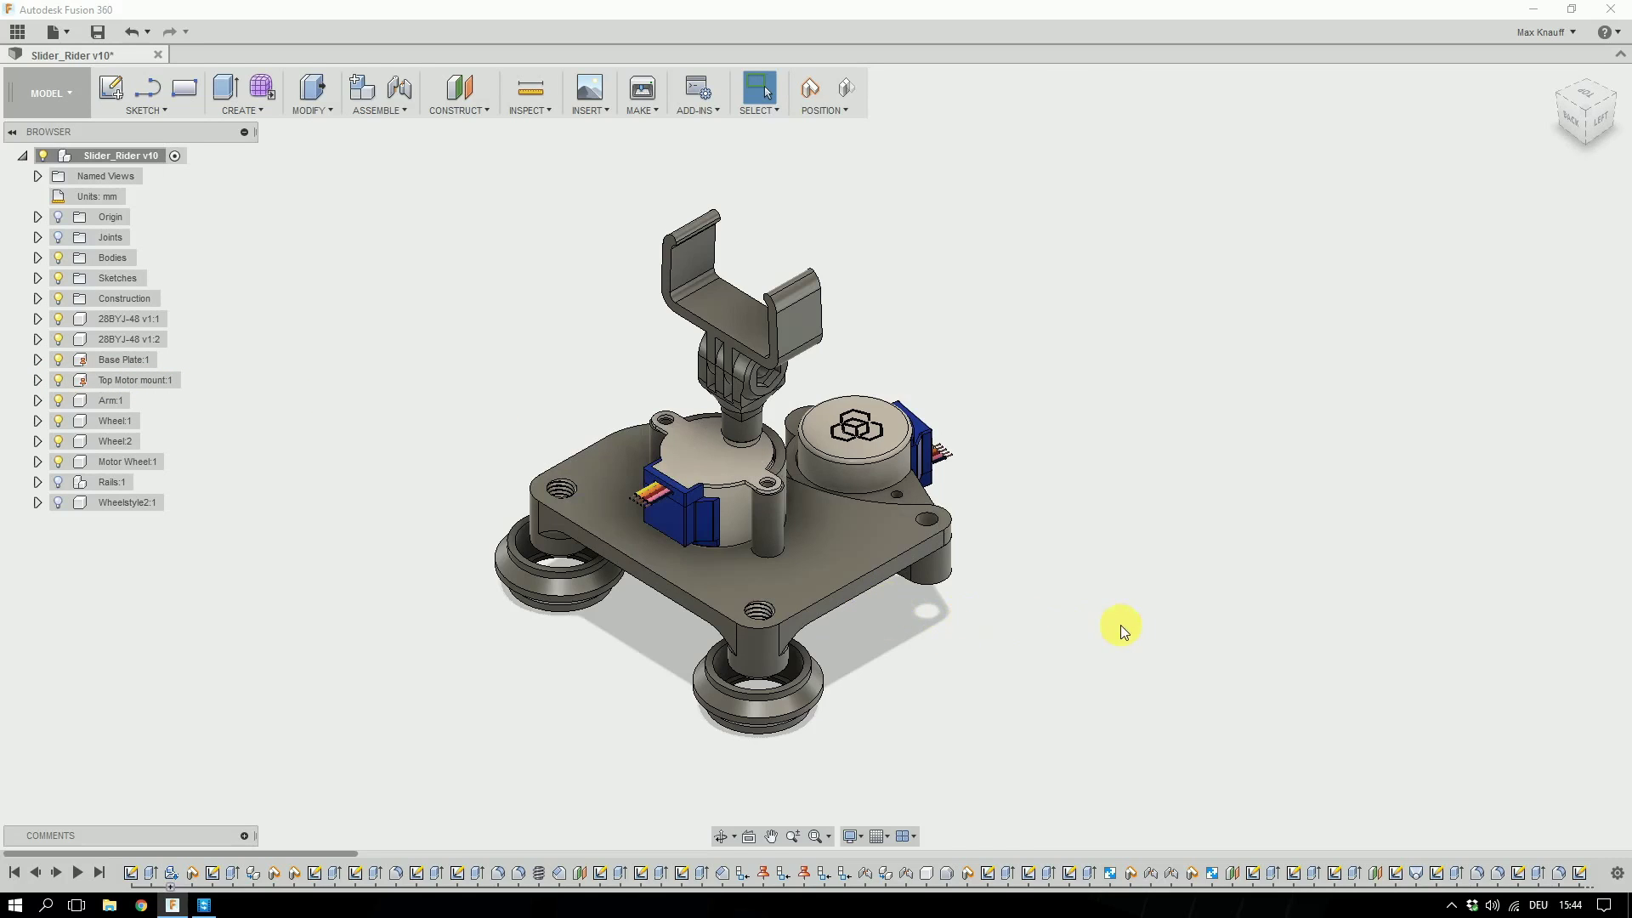
pyautogui.keyDown('shift'); pyautogui.moveTo(1118, 629); pyautogui.dragTo(1159, 539, button='middle'); pyautogui.keyUp('shift')
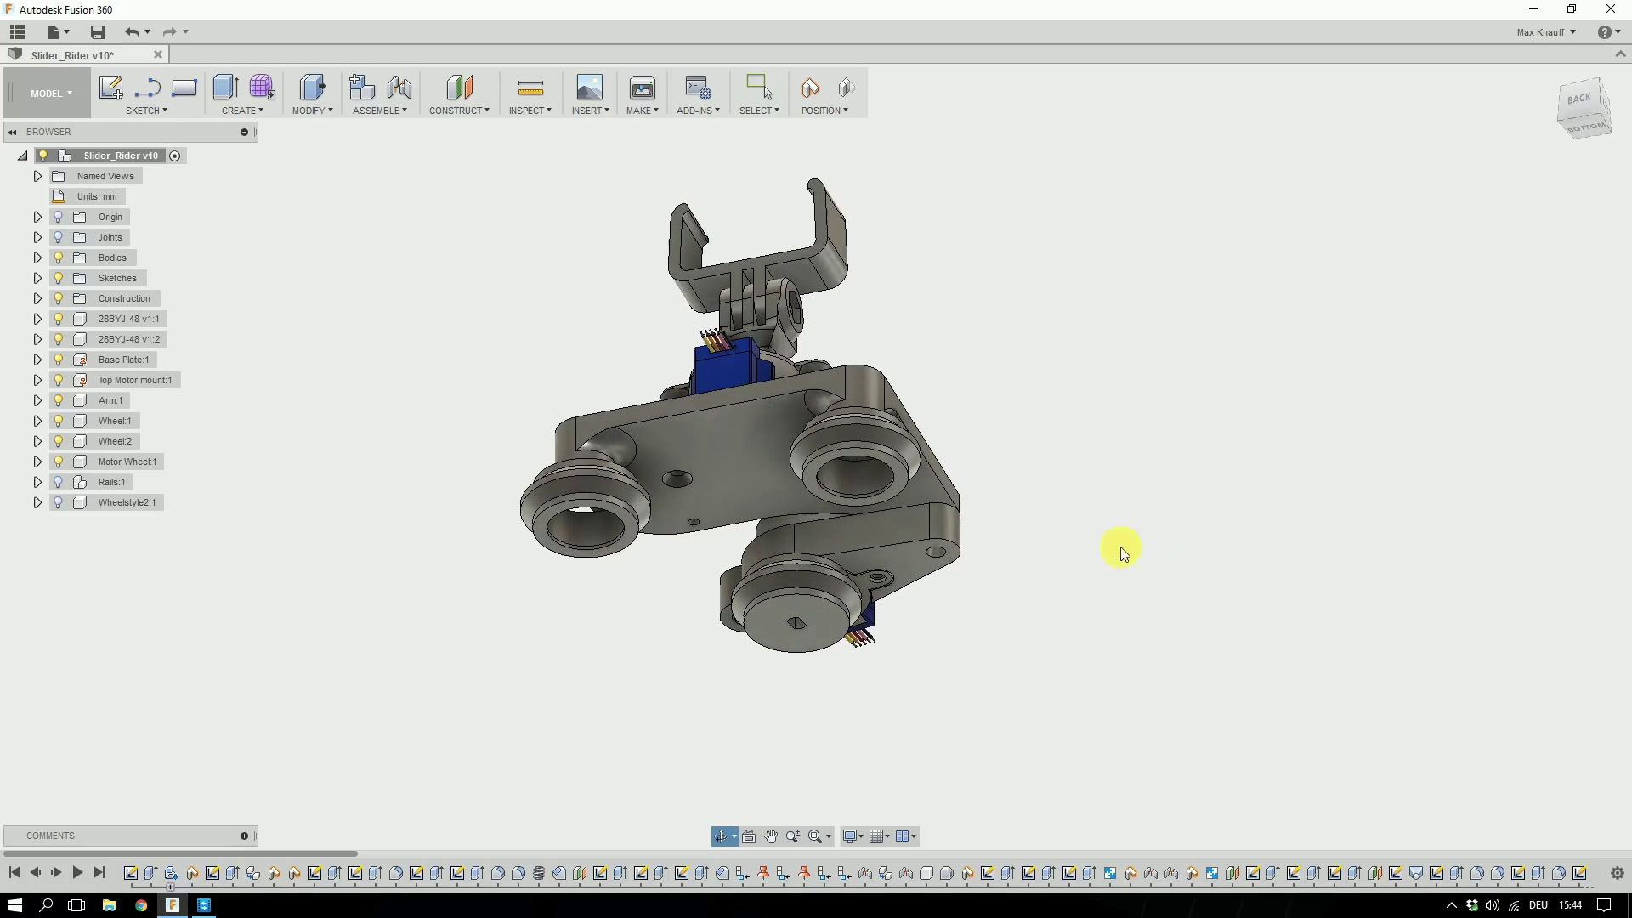
pyautogui.keyDown('shift'); pyautogui.moveTo(1038, 386); pyautogui.dragTo(1082, 521, button='middle'); pyautogui.keyUp('shift')
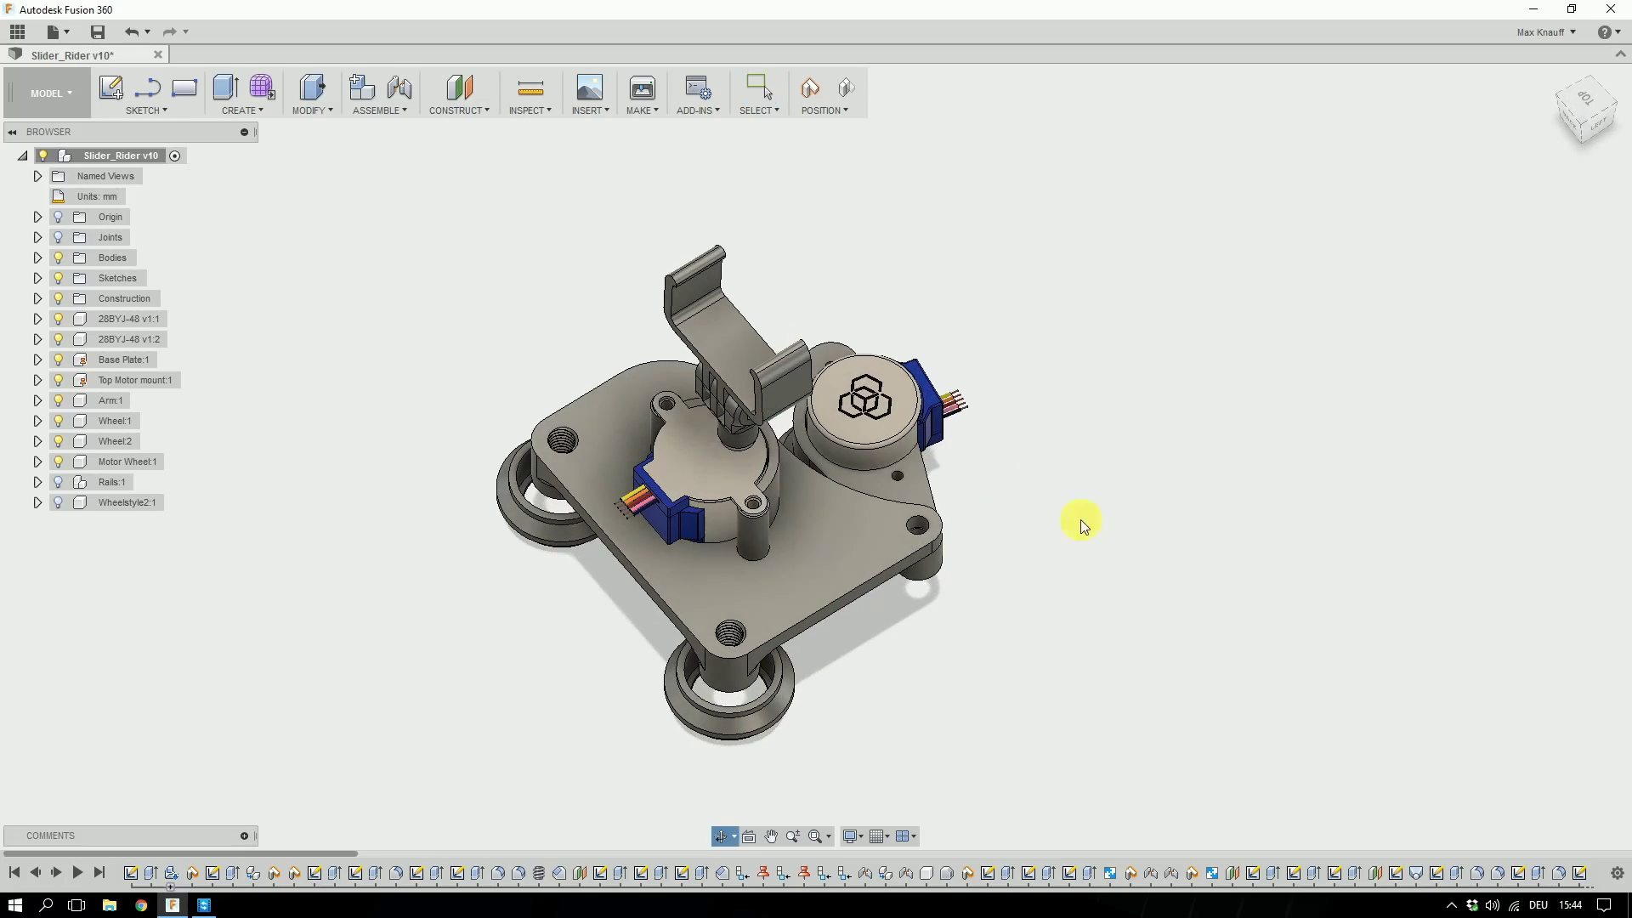
pyautogui.keyDown('shift'); pyautogui.moveTo(1191, 538); pyautogui.dragTo(1161, 468, button='middle'); pyautogui.keyUp('shift')
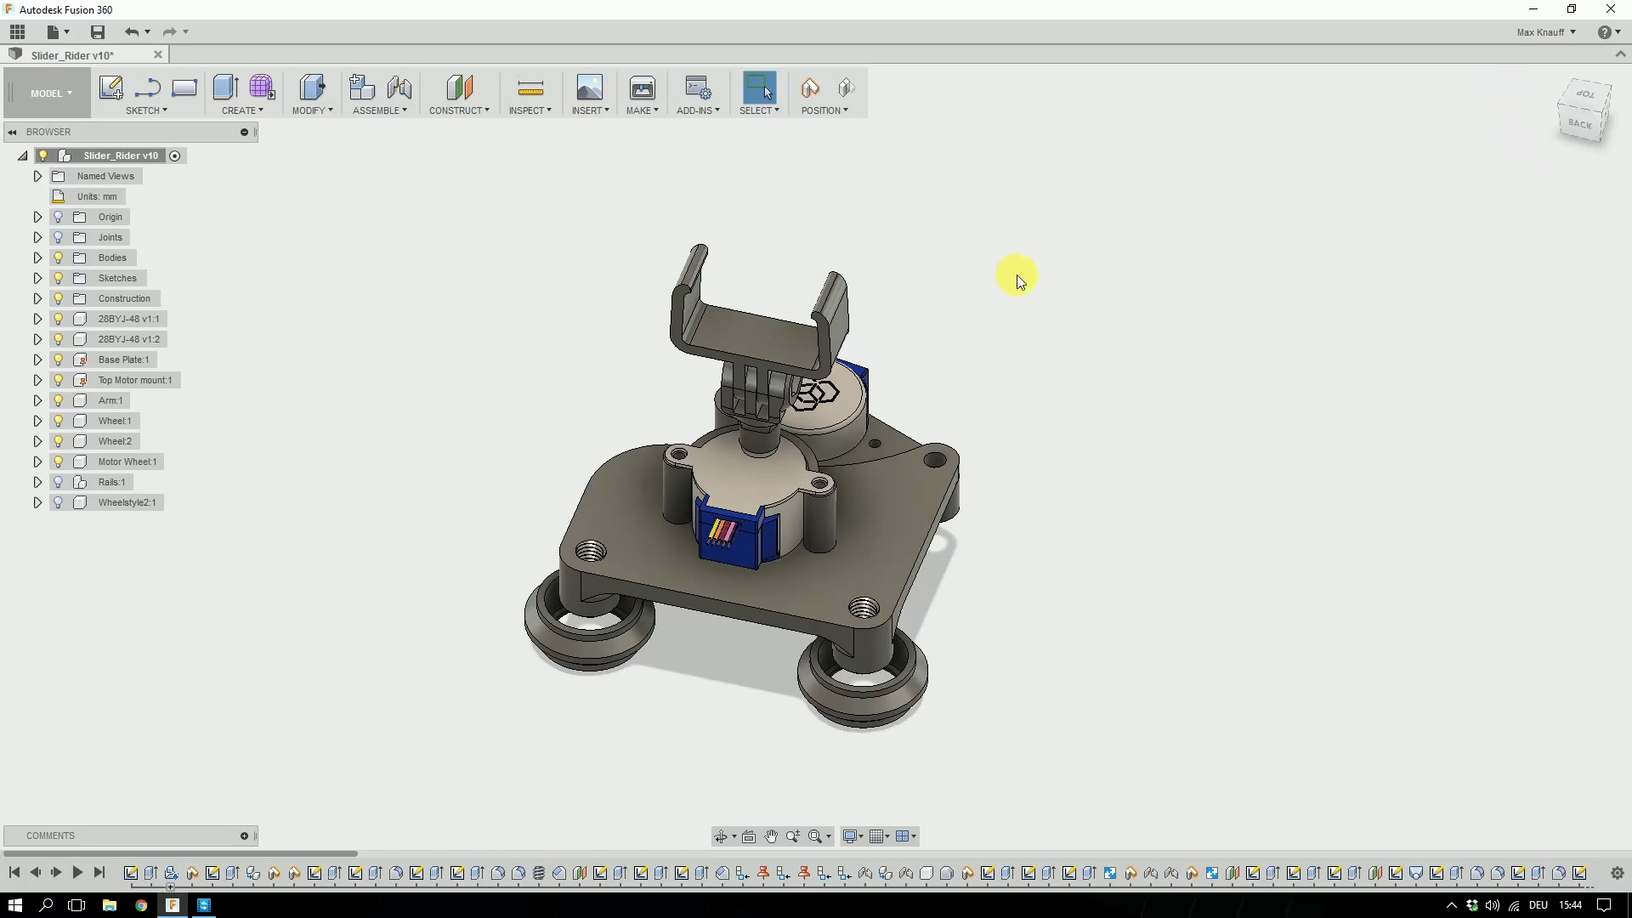
pyautogui.keyDown('shift'); pyautogui.moveTo(1017, 273); pyautogui.dragTo(977, 251, button='middle'); pyautogui.keyUp('shift')
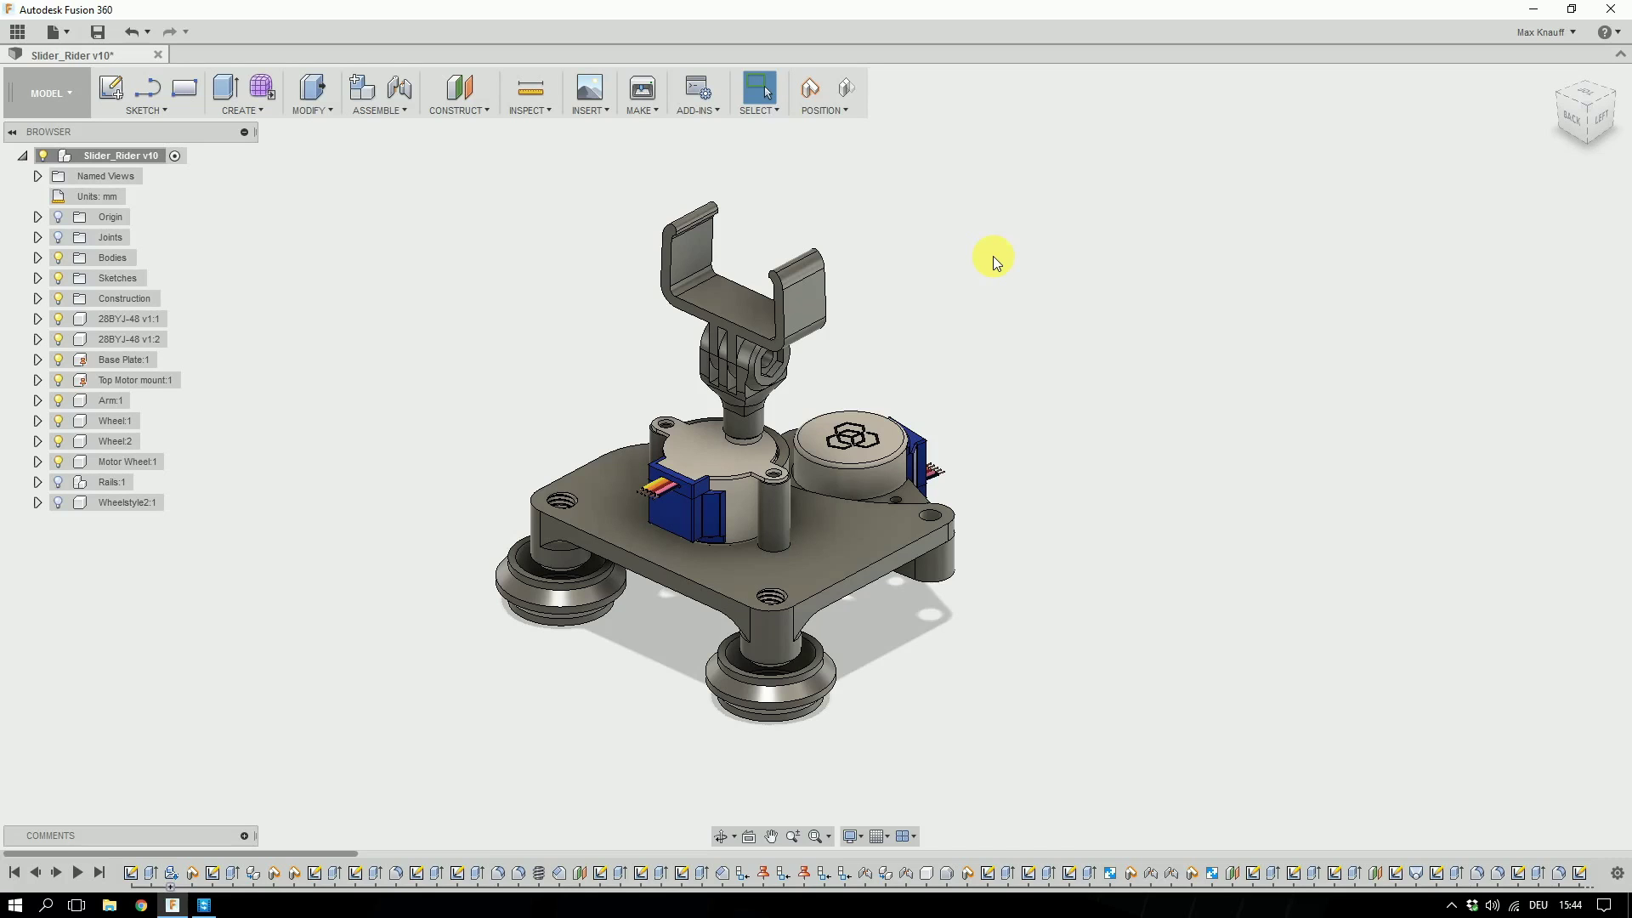
pyautogui.keyDown('shift'); pyautogui.moveTo(1009, 247); pyautogui.dragTo(740, 277, button='middle'); pyautogui.keyUp('shift')
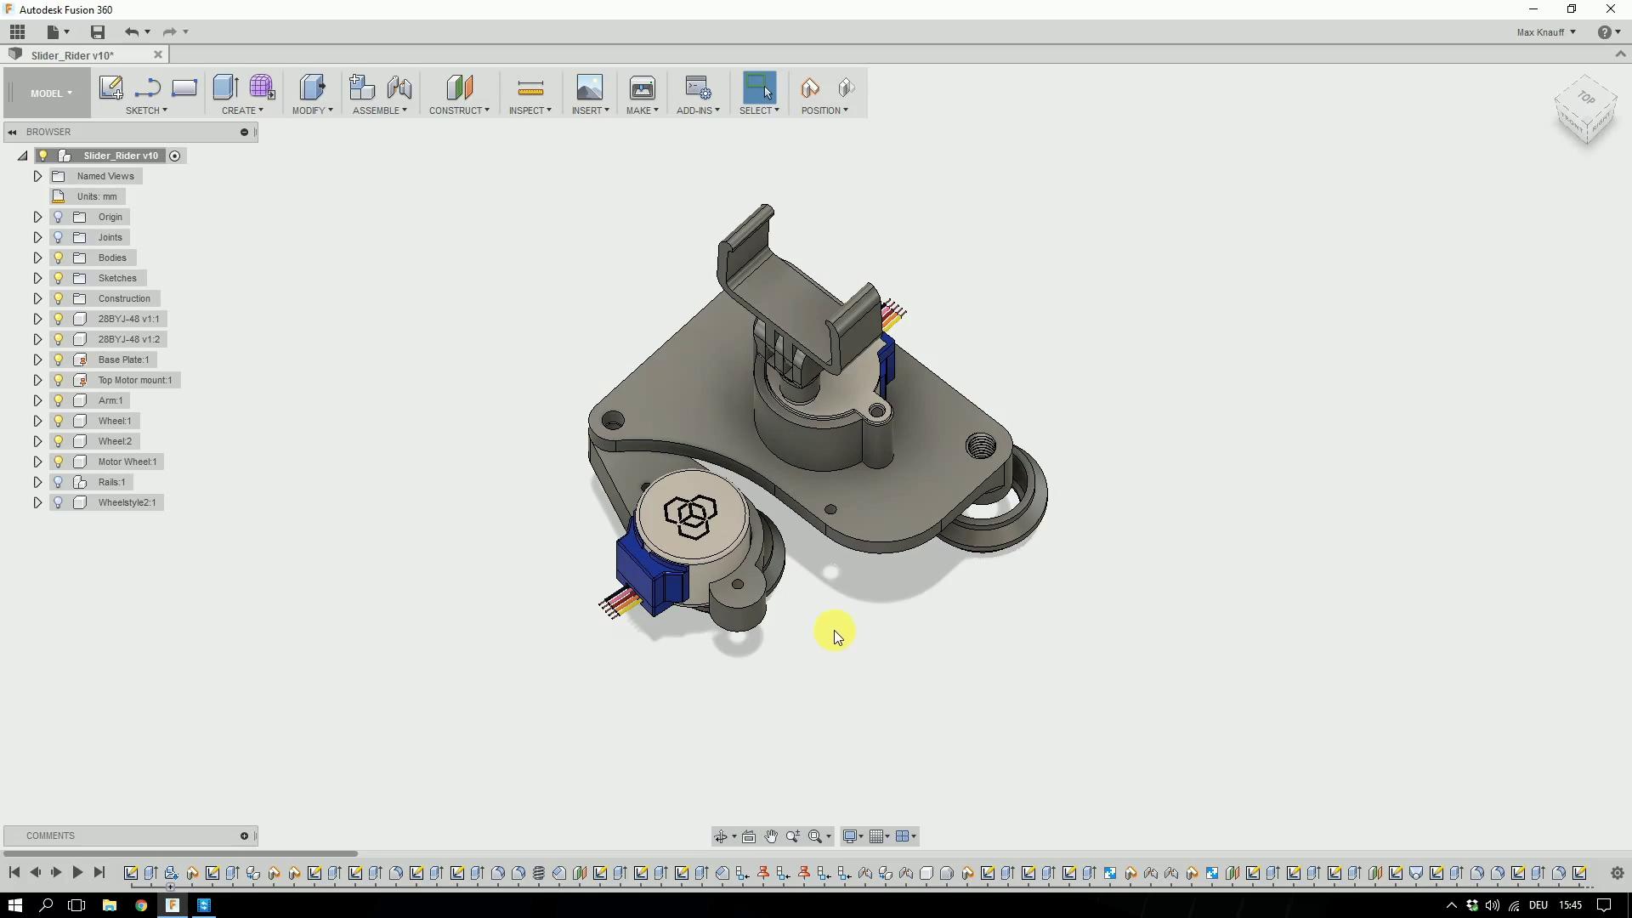
pyautogui.keyDown('shift'); pyautogui.moveTo(836, 631); pyautogui.dragTo(929, 603, button='middle'); pyautogui.keyUp('shift')
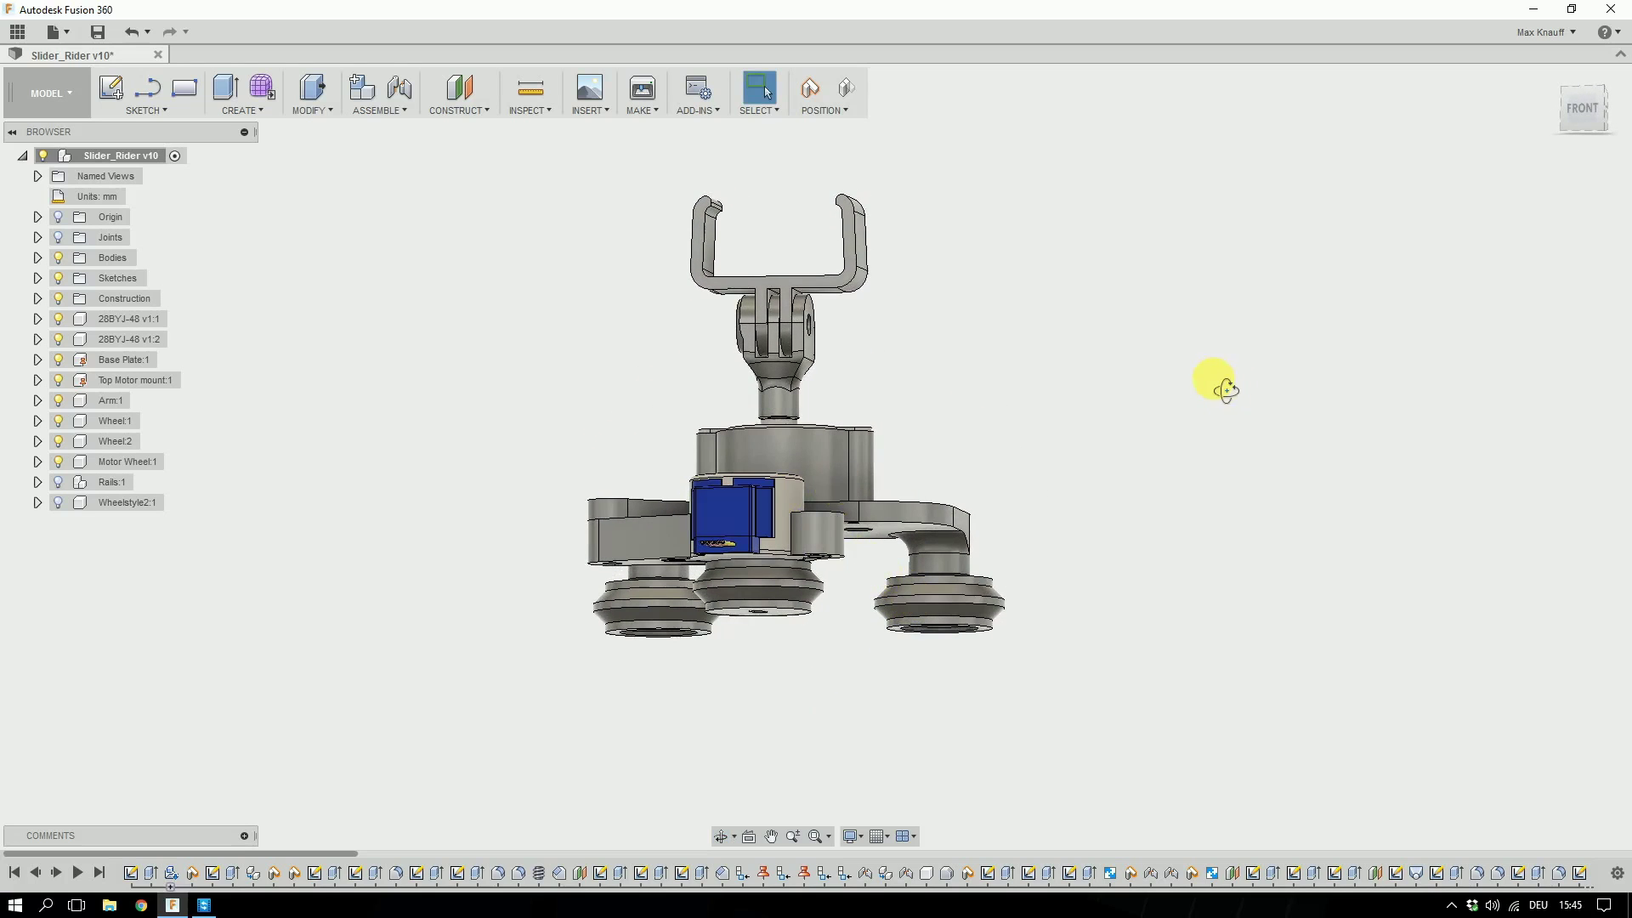
pyautogui.keyDown('shift'); pyautogui.moveTo(1225, 389); pyautogui.dragTo(1026, 380, button='middle'); pyautogui.keyUp('shift')
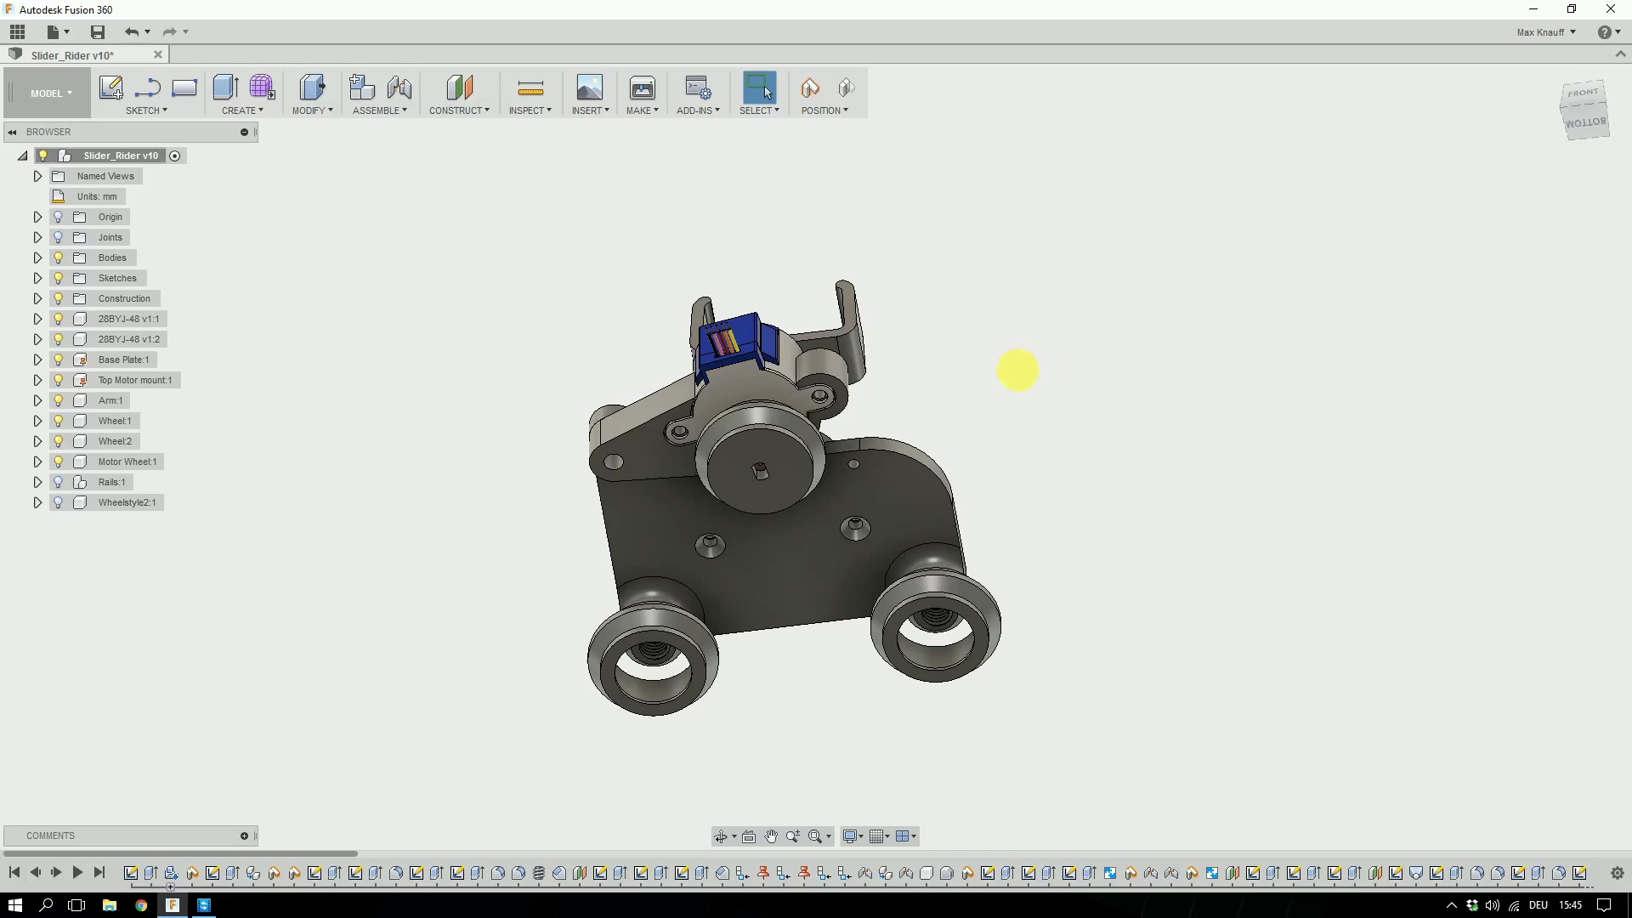
pyautogui.keyDown('shift'); pyautogui.moveTo(1020, 368); pyautogui.dragTo(1265, 527, button='middle'); pyautogui.keyUp('shift')
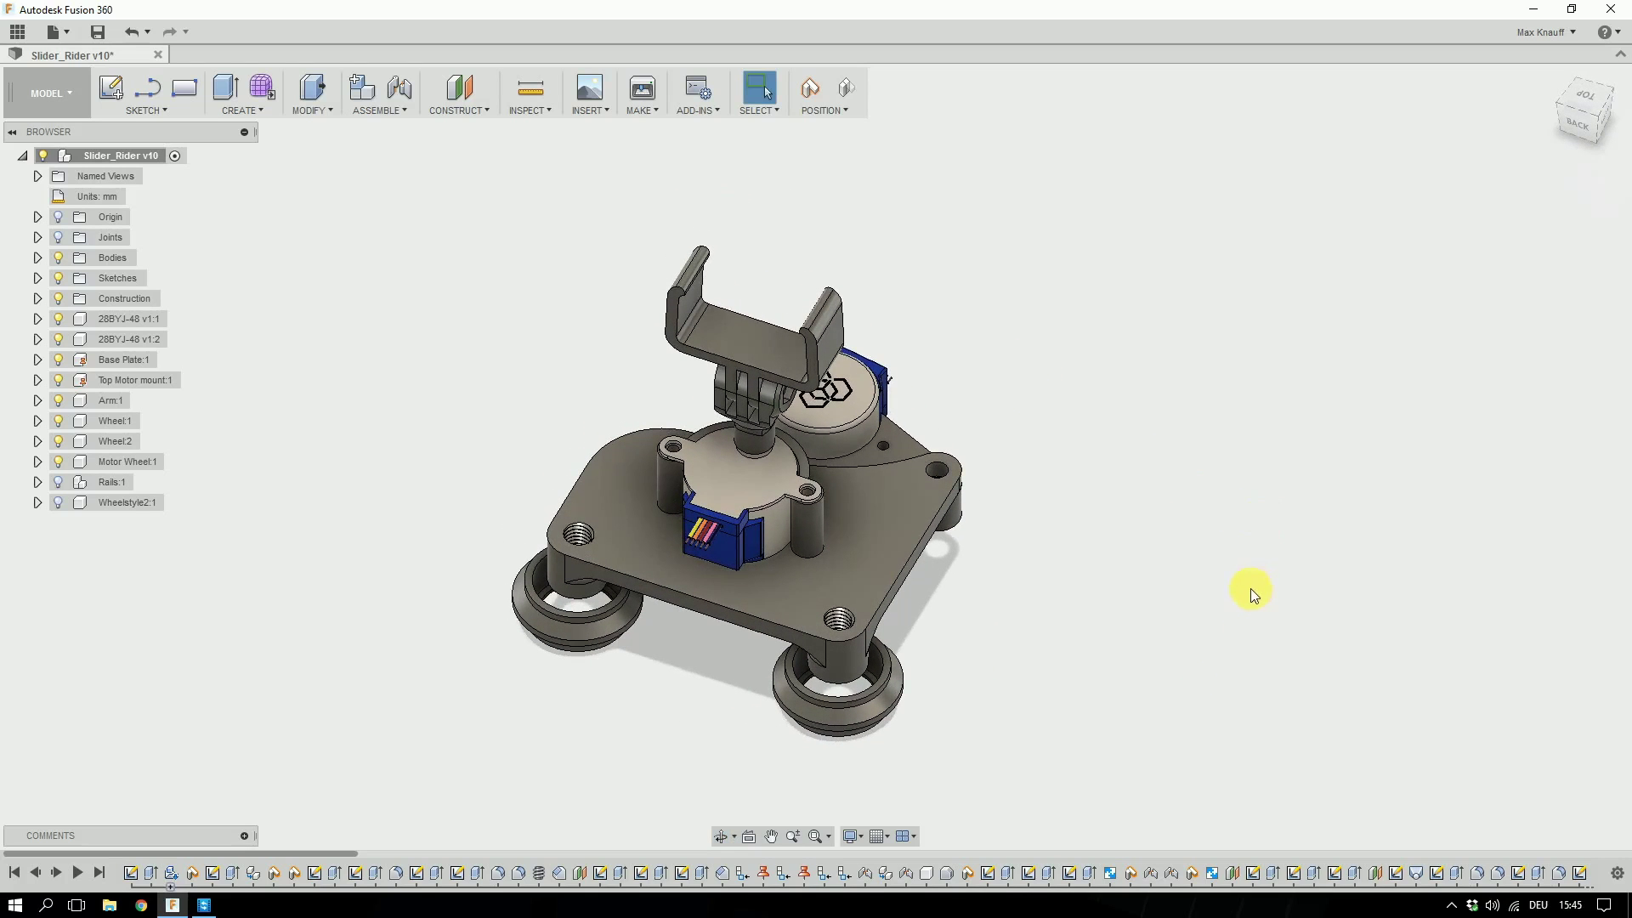
# - Show Rails:1, hiding NEFS6-3030-300 v1:1 and showing PrintedRail:1 beneath the rider
pyautogui.click(56, 484)
pyautogui.keyDown('shift'); pyautogui.moveTo(452, 731); pyautogui.dragTo(425, 706, button='middle'); pyautogui.keyUp('shift')
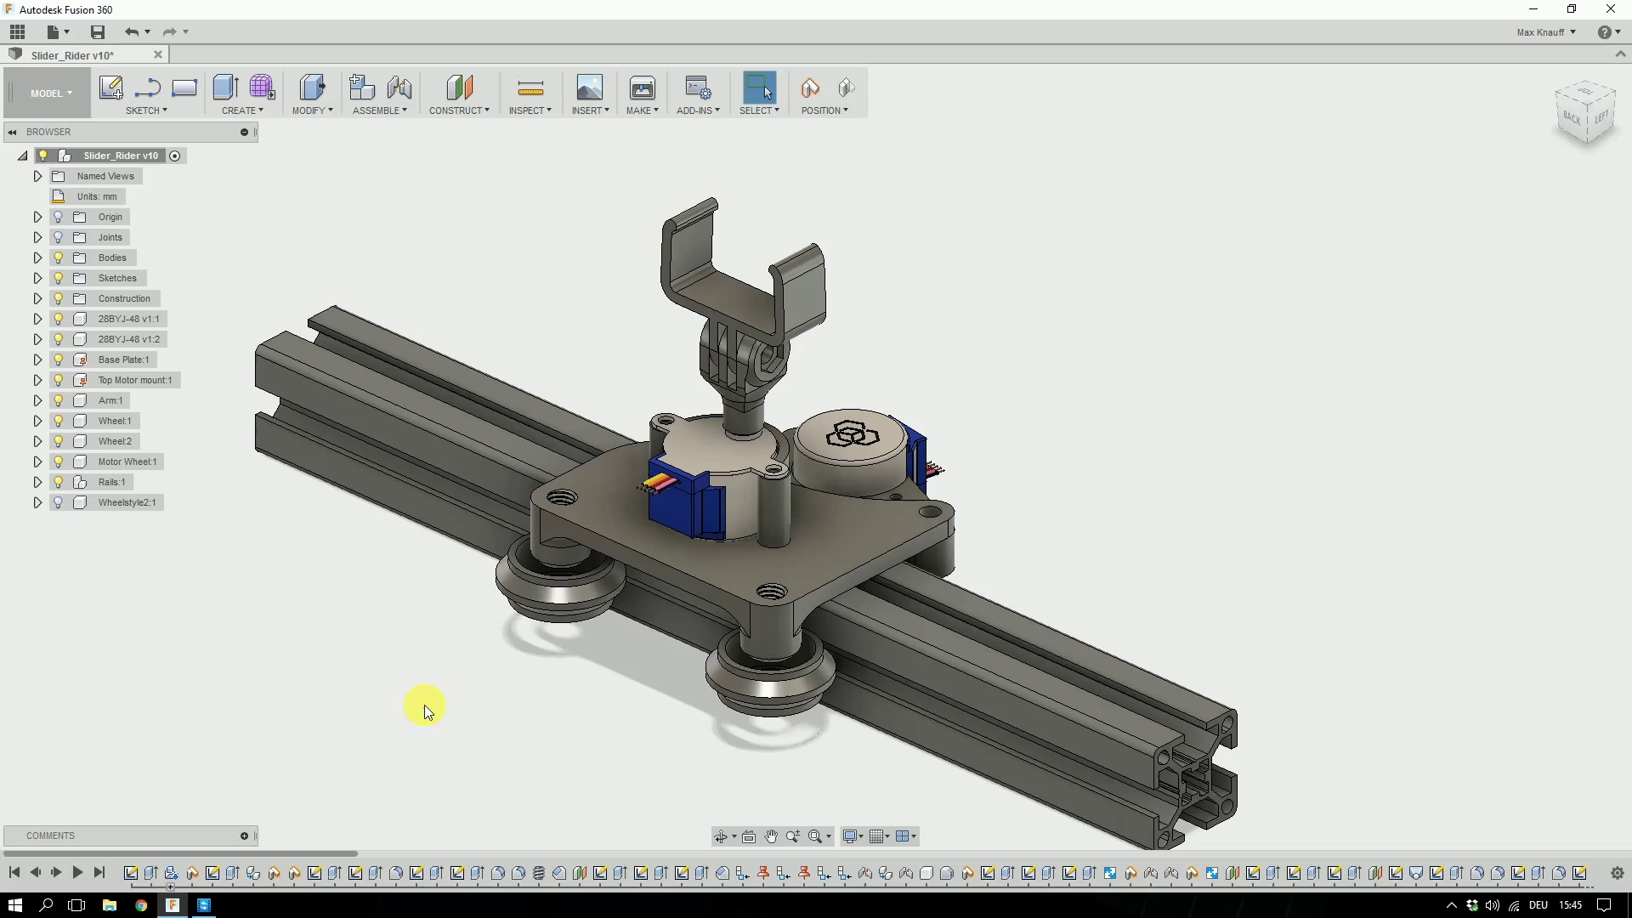
pyautogui.click(38, 482)
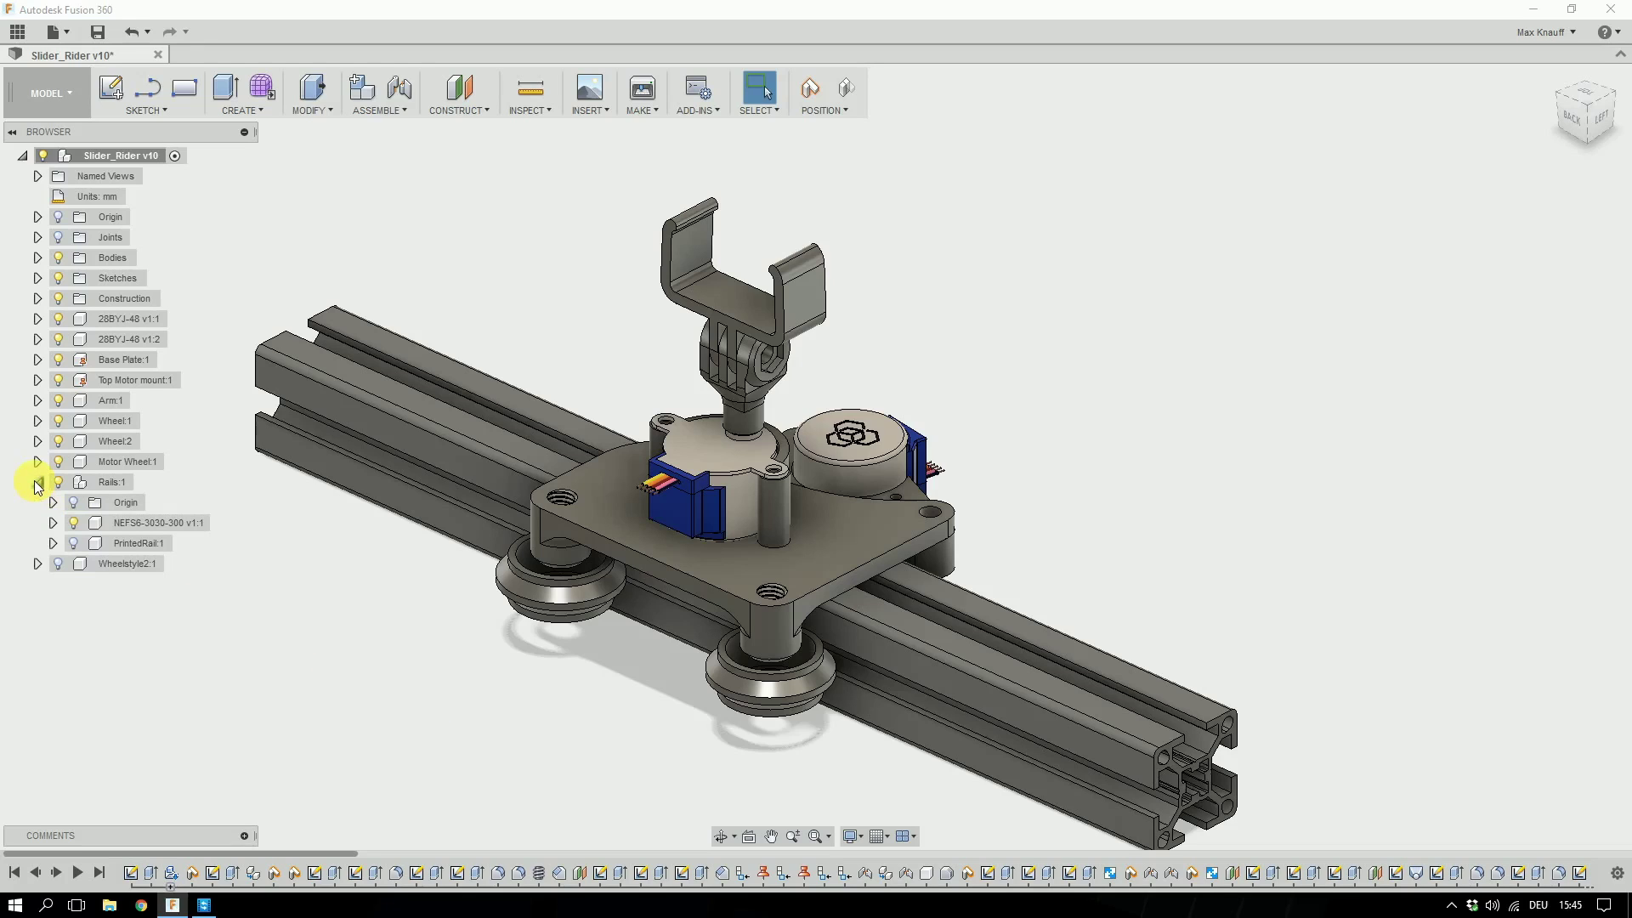
pyautogui.click(73, 521)
pyautogui.click(74, 543)
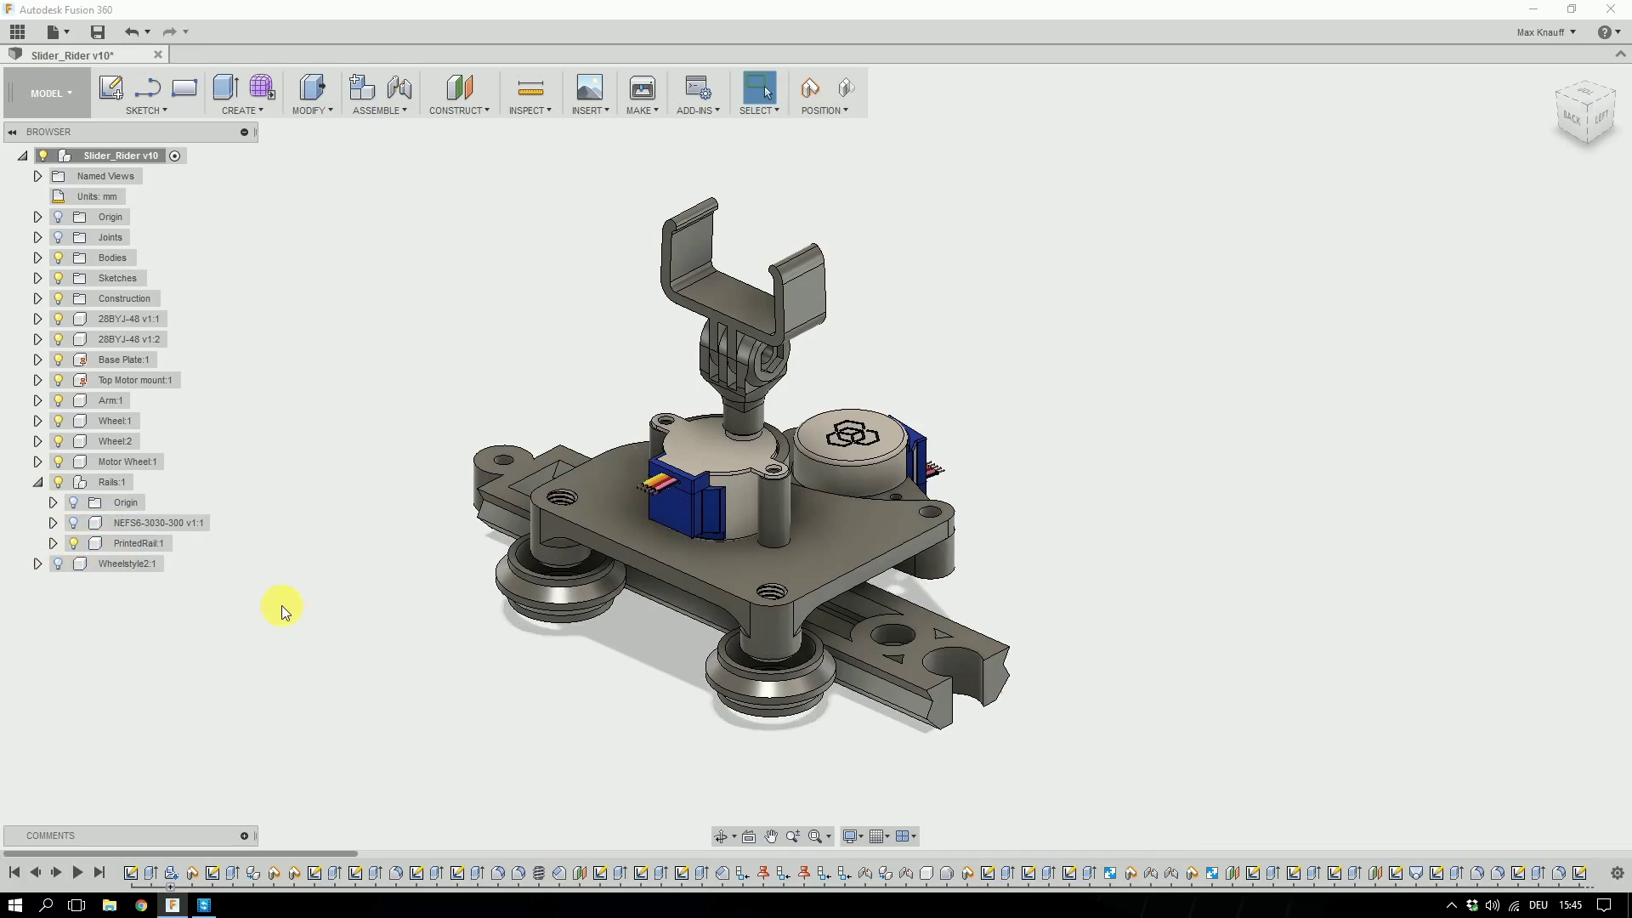
pyautogui.keyDown('shift'); pyautogui.moveTo(276, 608); pyautogui.dragTo(333, 653, button='middle'); pyautogui.keyUp('shift')
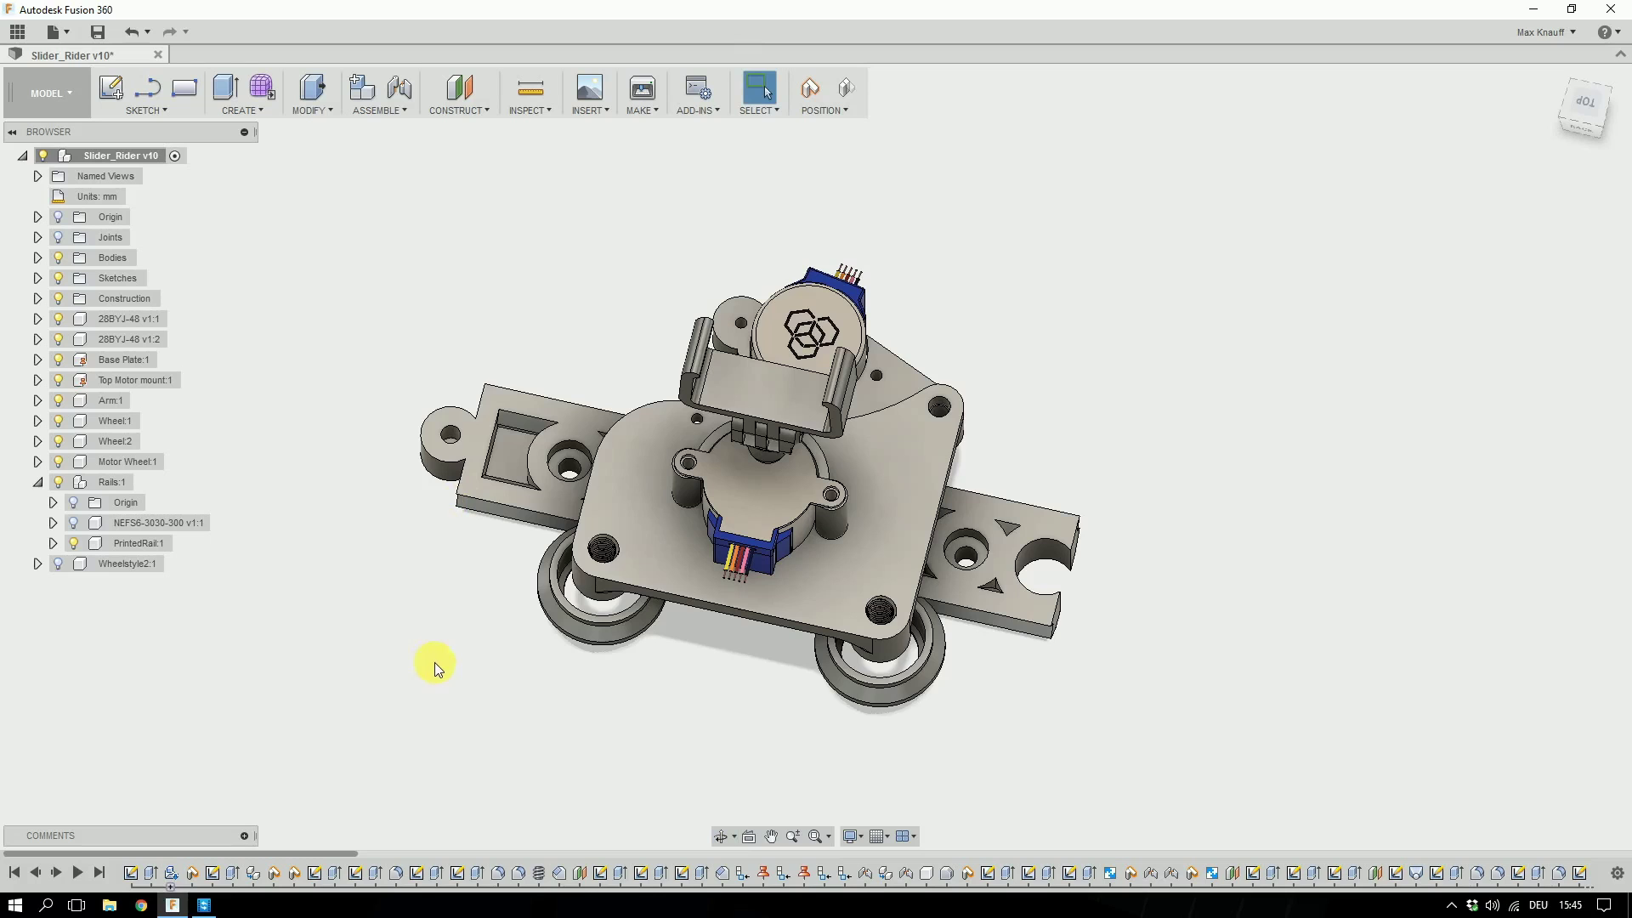
pyautogui.keyDown('shift'); pyautogui.moveTo(457, 657); pyautogui.dragTo(391, 593, button='middle'); pyautogui.keyUp('shift')
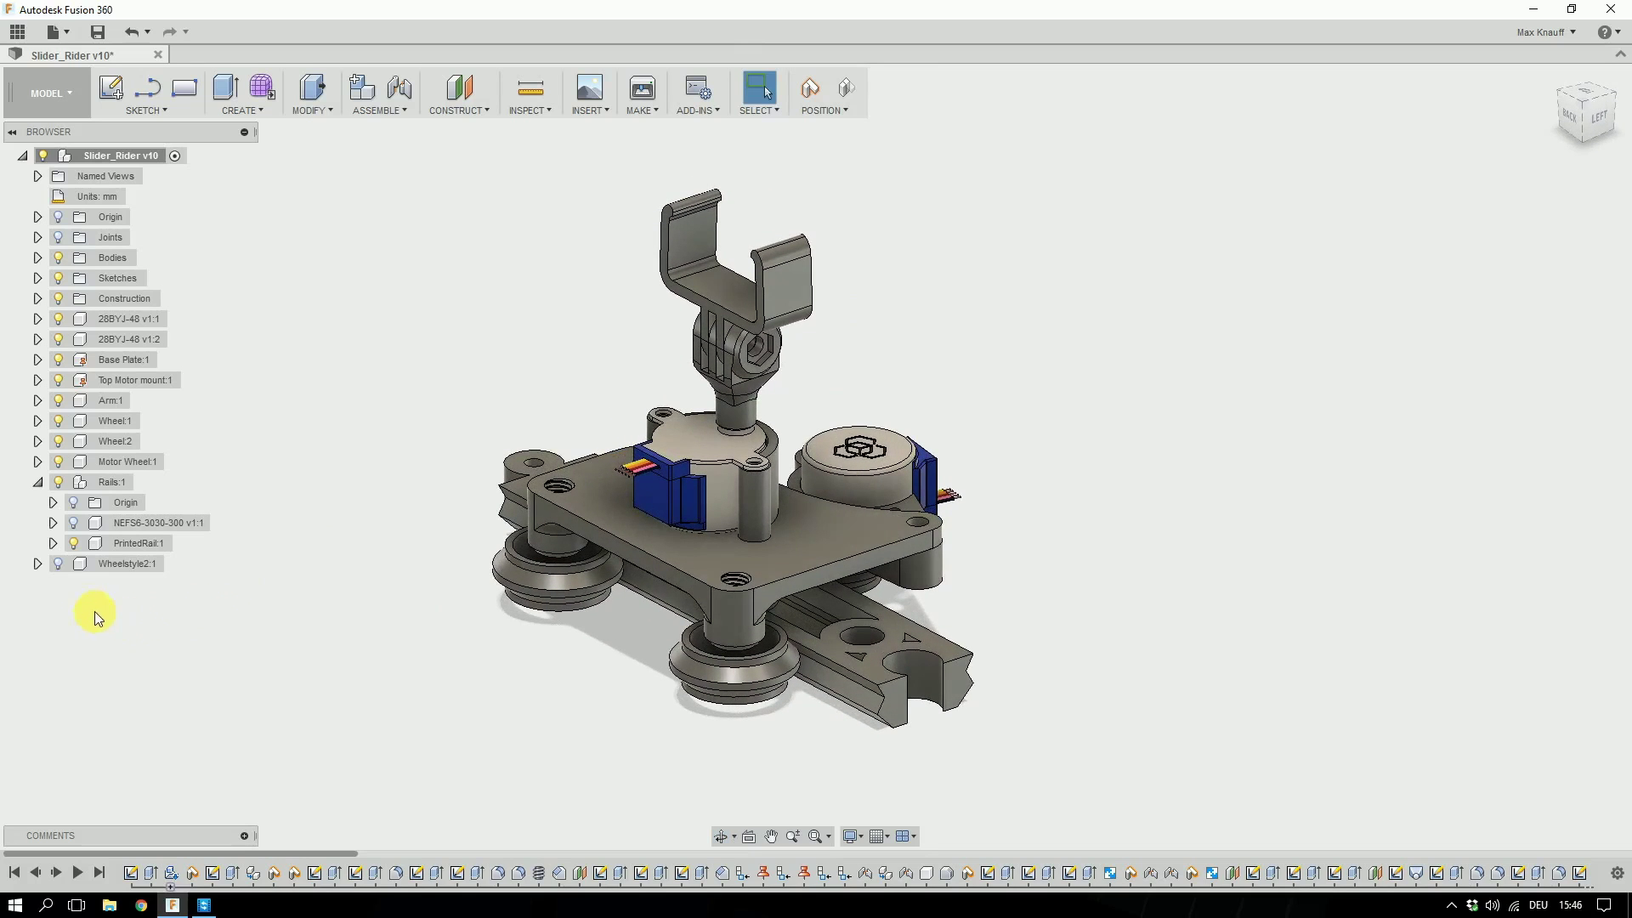
# - Show the Wheelstyle2:1 grooved wheel and inspect it from left-front and top-back angles
pyautogui.click(58, 563)
pyautogui.keyDown('shift'); pyautogui.moveTo(507, 733); pyautogui.dragTo(416, 718, button='middle'); pyautogui.keyUp('shift')
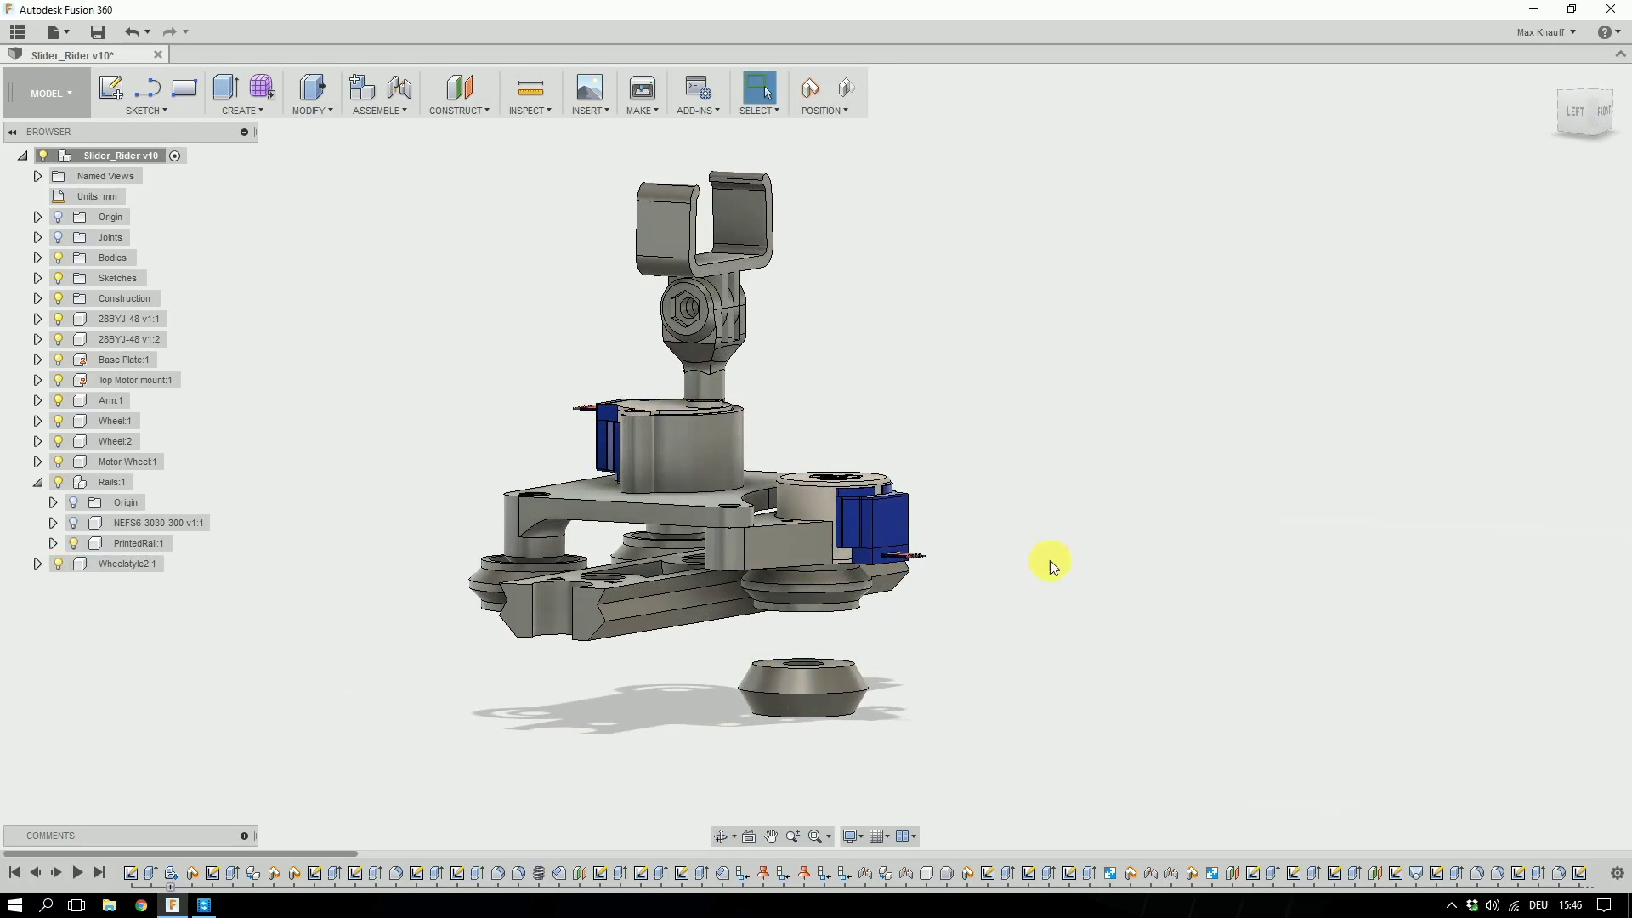
pyautogui.keyDown('shift'); pyautogui.moveTo(1049, 564); pyautogui.dragTo(1060, 609, button='middle'); pyautogui.keyUp('shift')
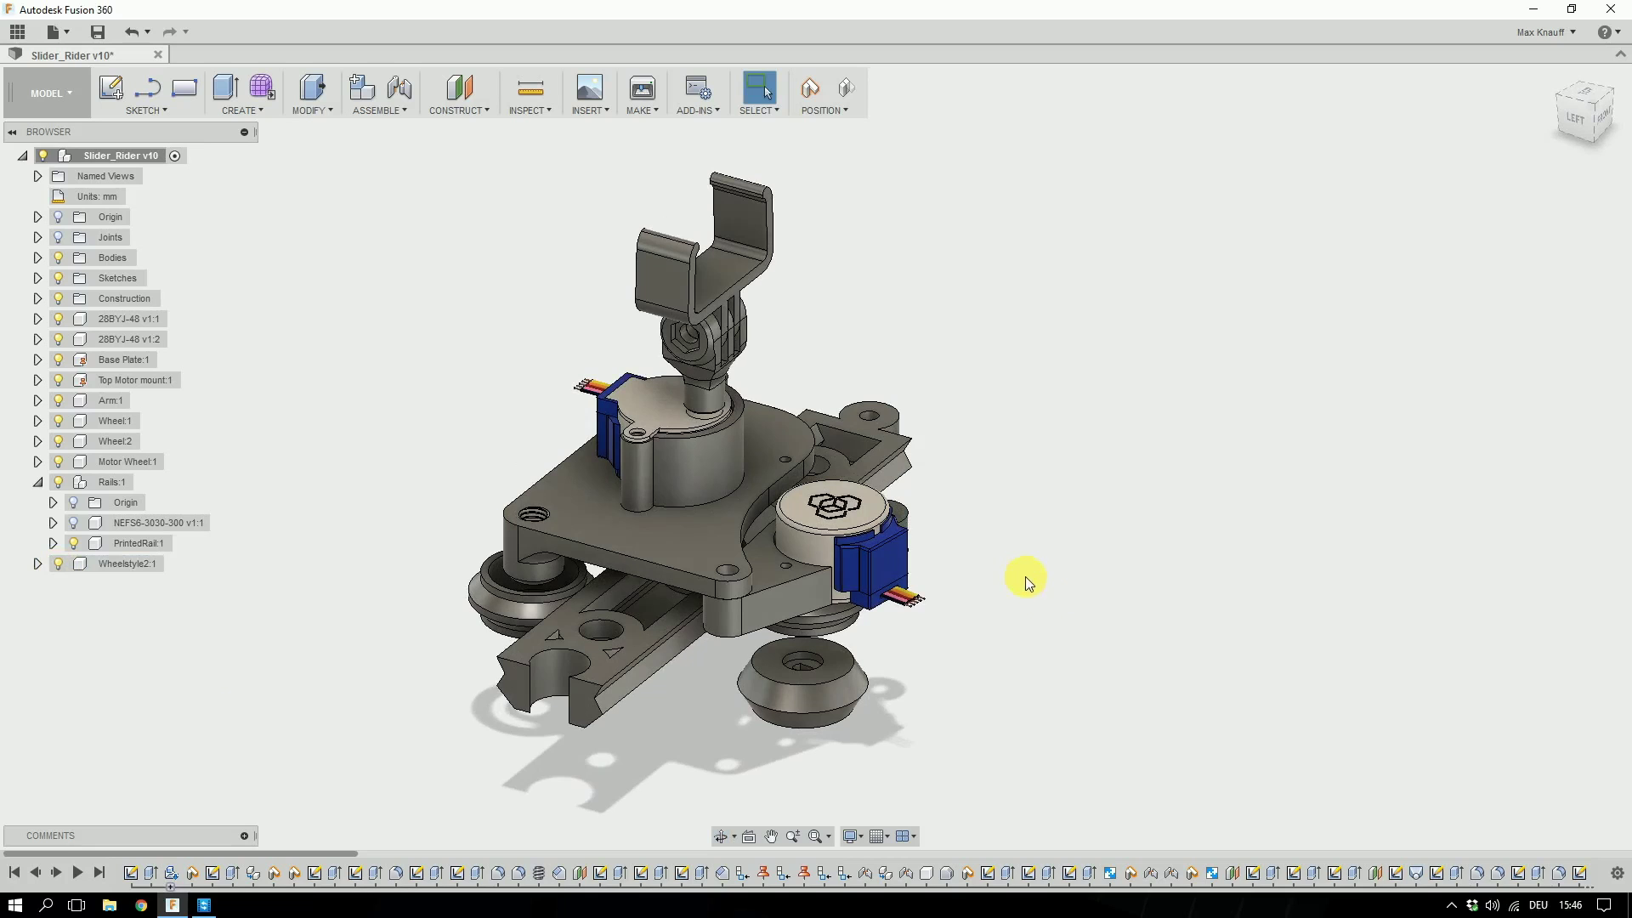
pyautogui.keyDown('shift'); pyautogui.moveTo(991, 601); pyautogui.dragTo(1145, 620, button='middle'); pyautogui.keyUp('shift')
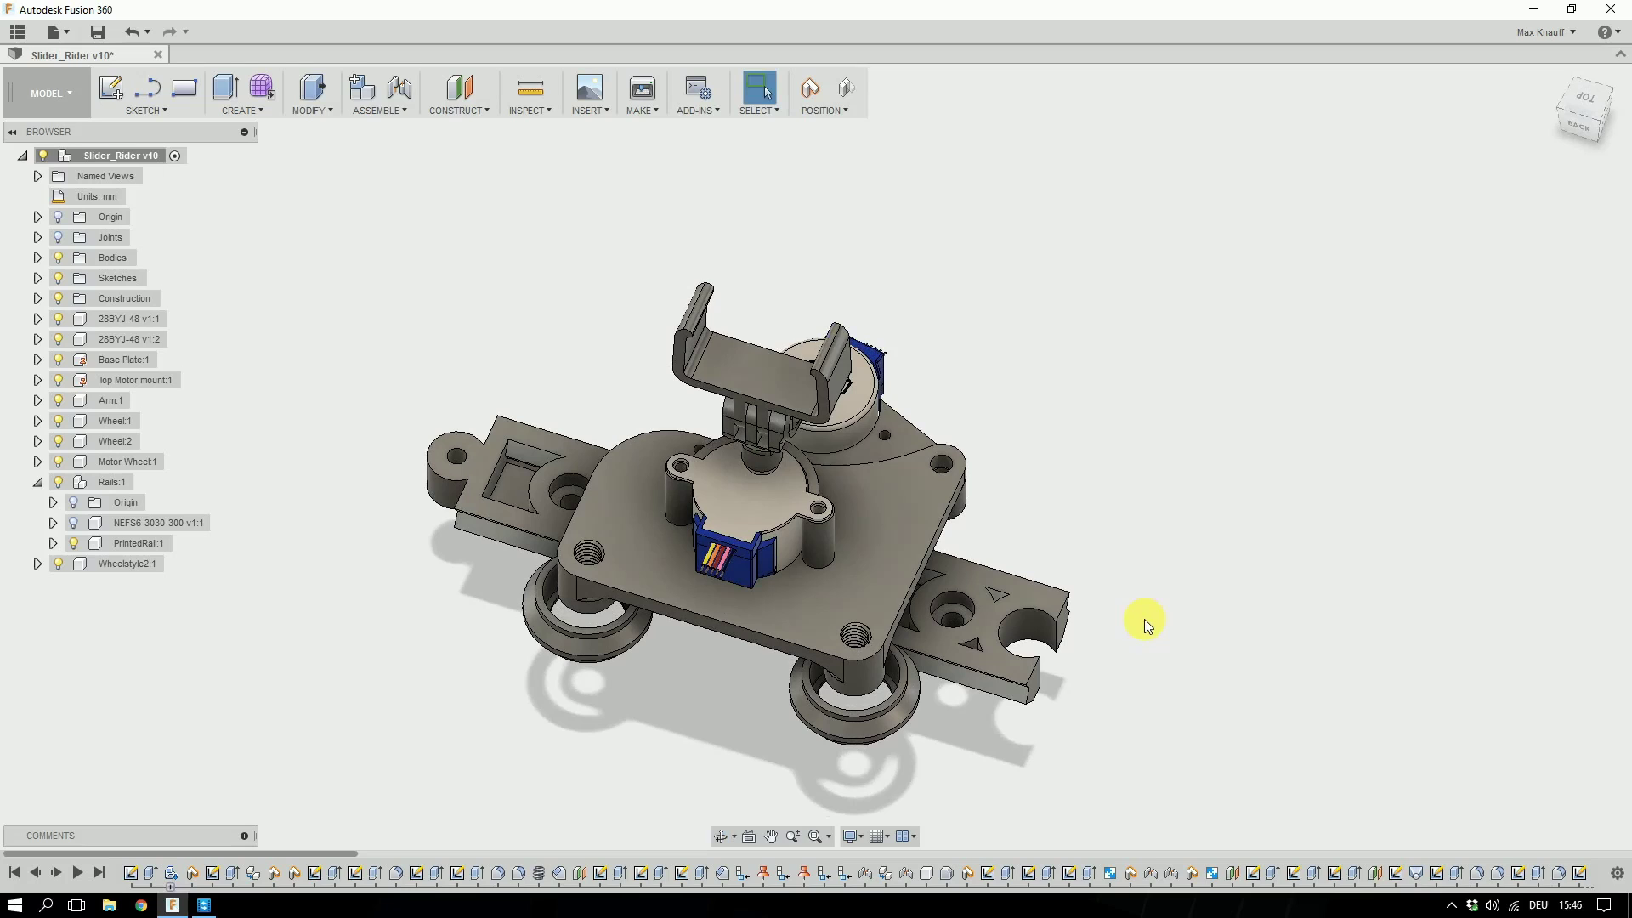